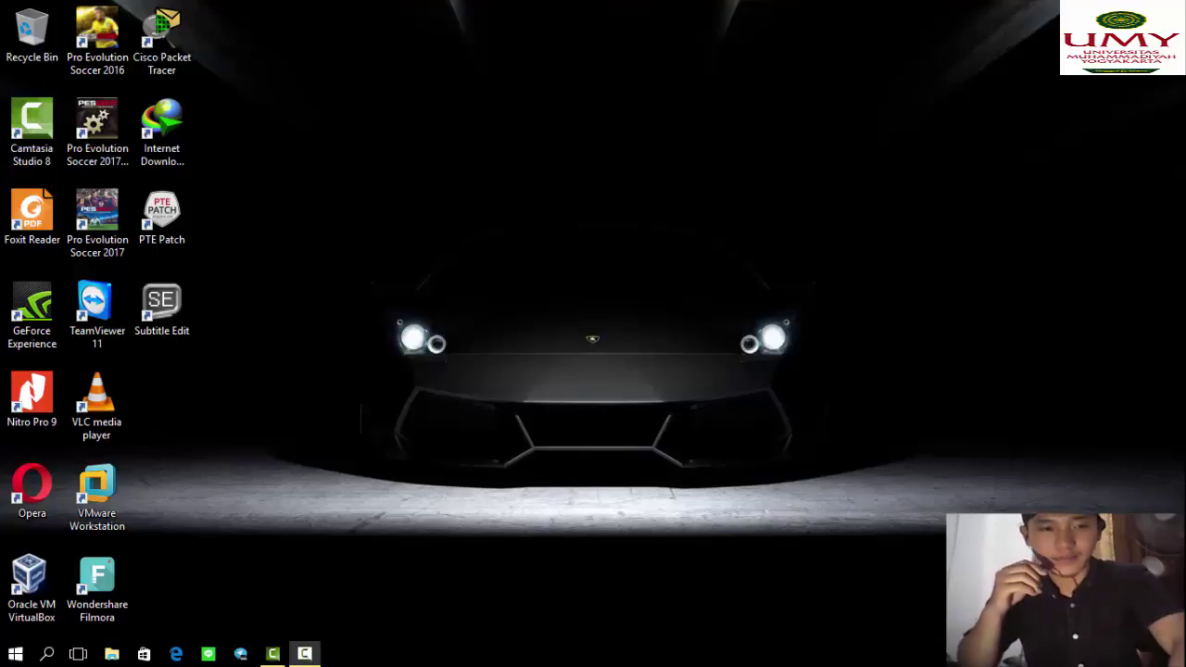
Step: Find Control Panel through the Windows search and open its Windows Firewall settings under System and Security
left_click(48, 654)
type("co")
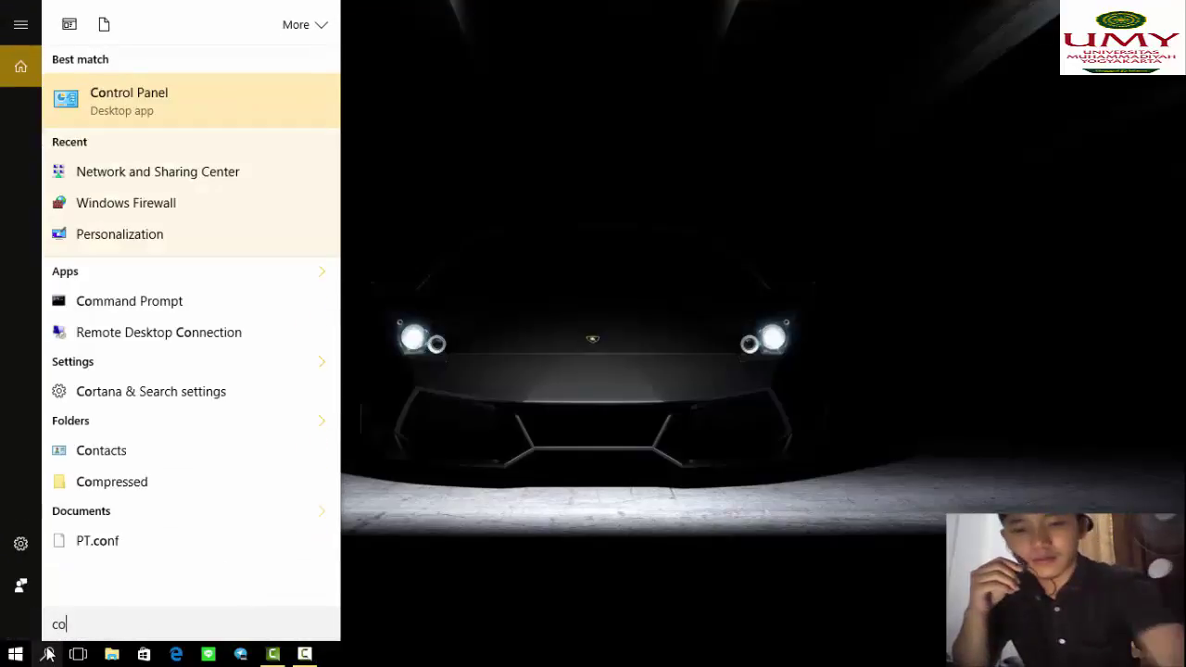
type("nto")
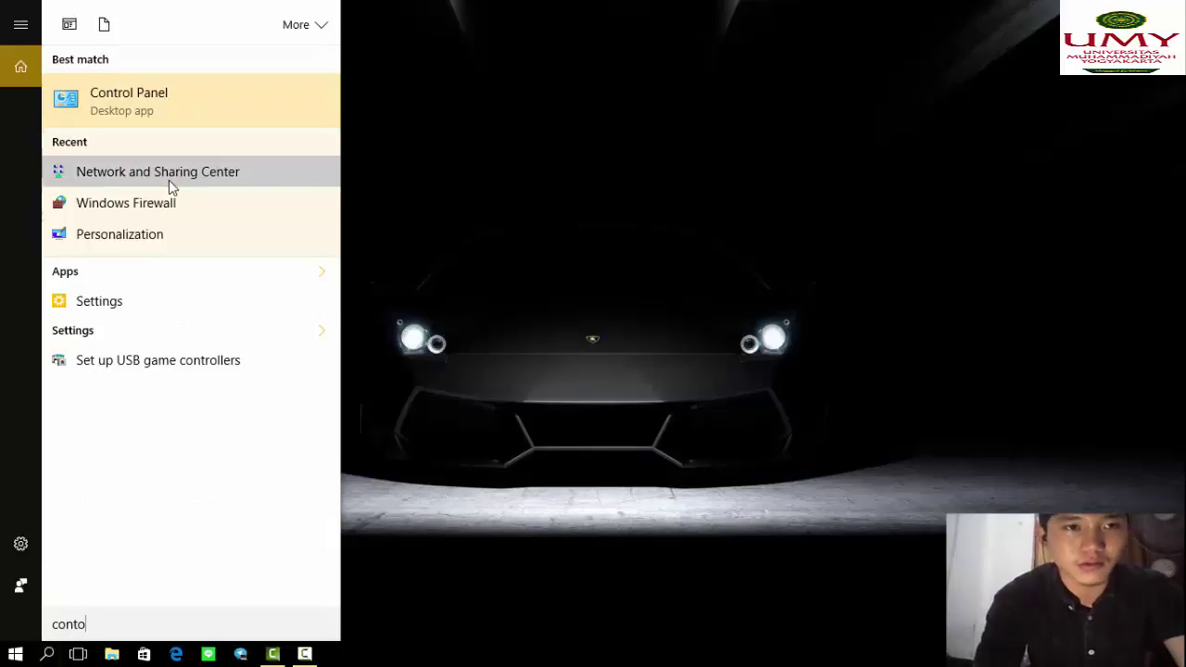
left_click(187, 98)
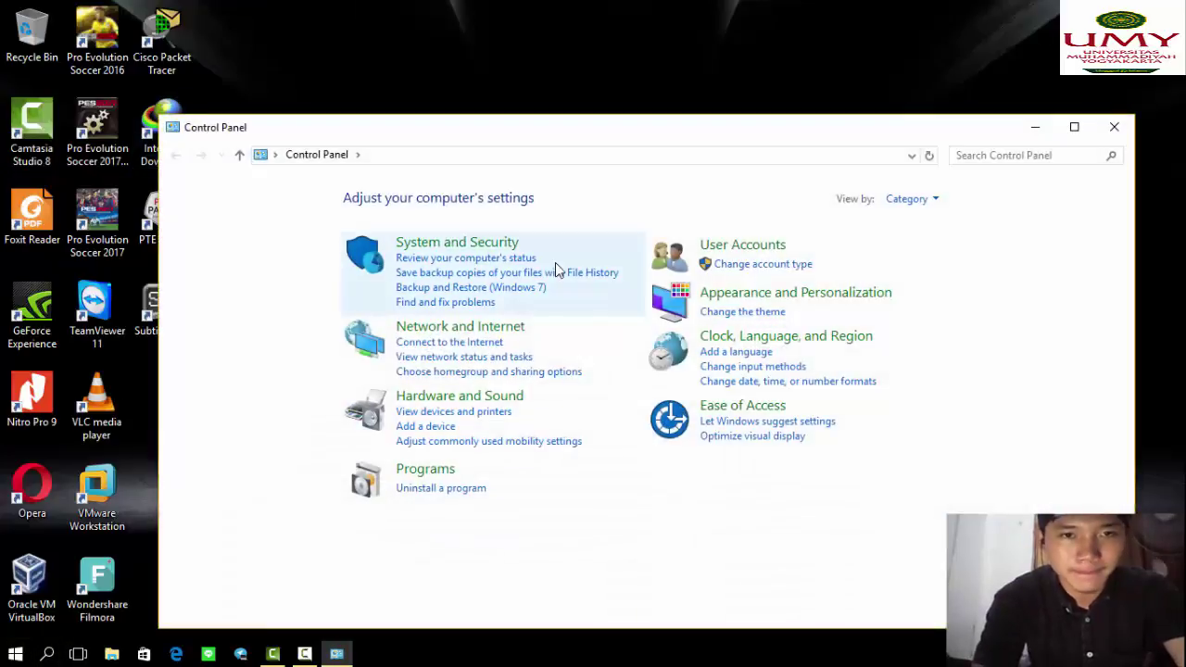
left_click(488, 244)
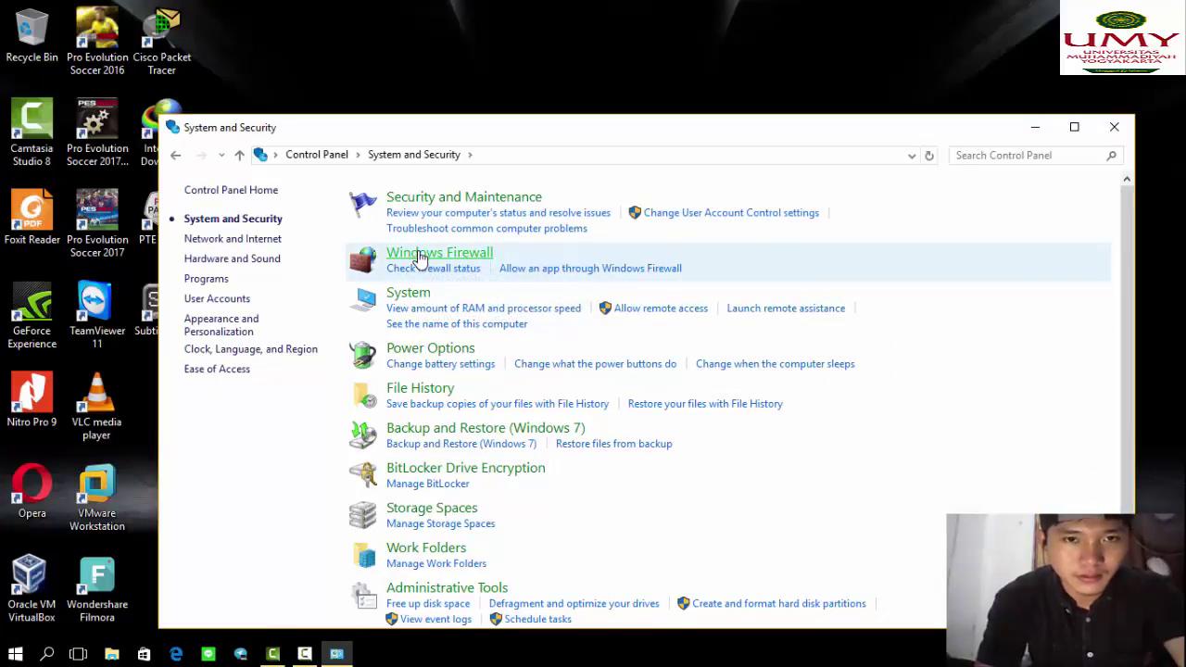
left_click(419, 257)
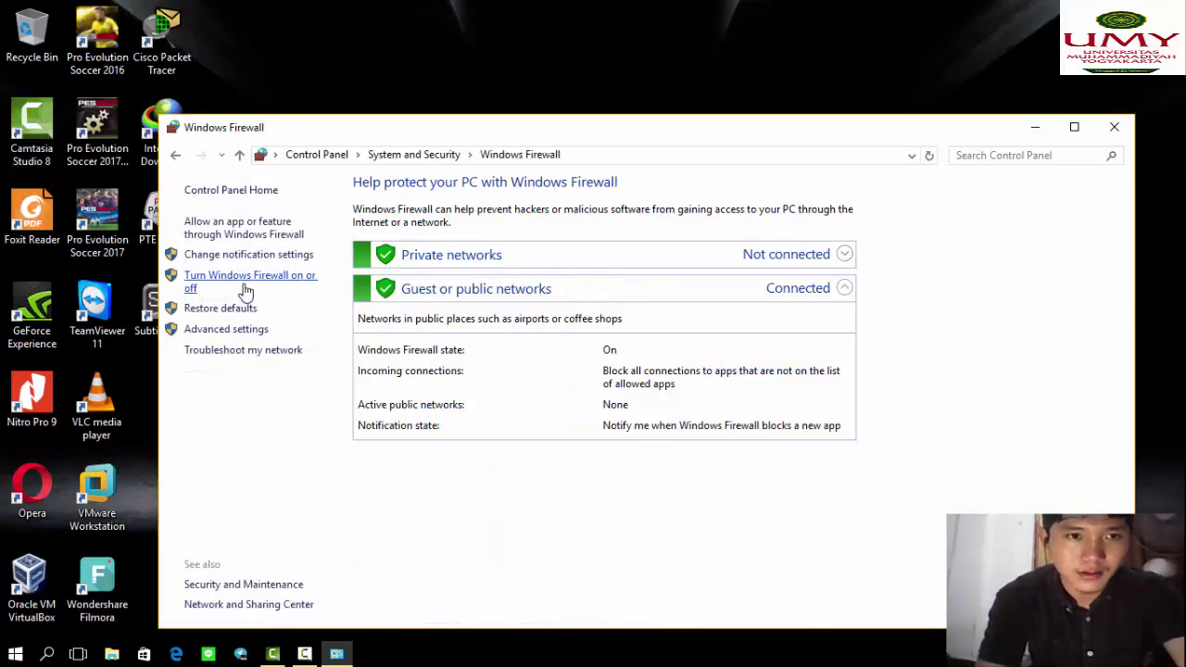
Step: Turn off Windows Firewall for both private and public networks and apply the change
left_click(245, 283)
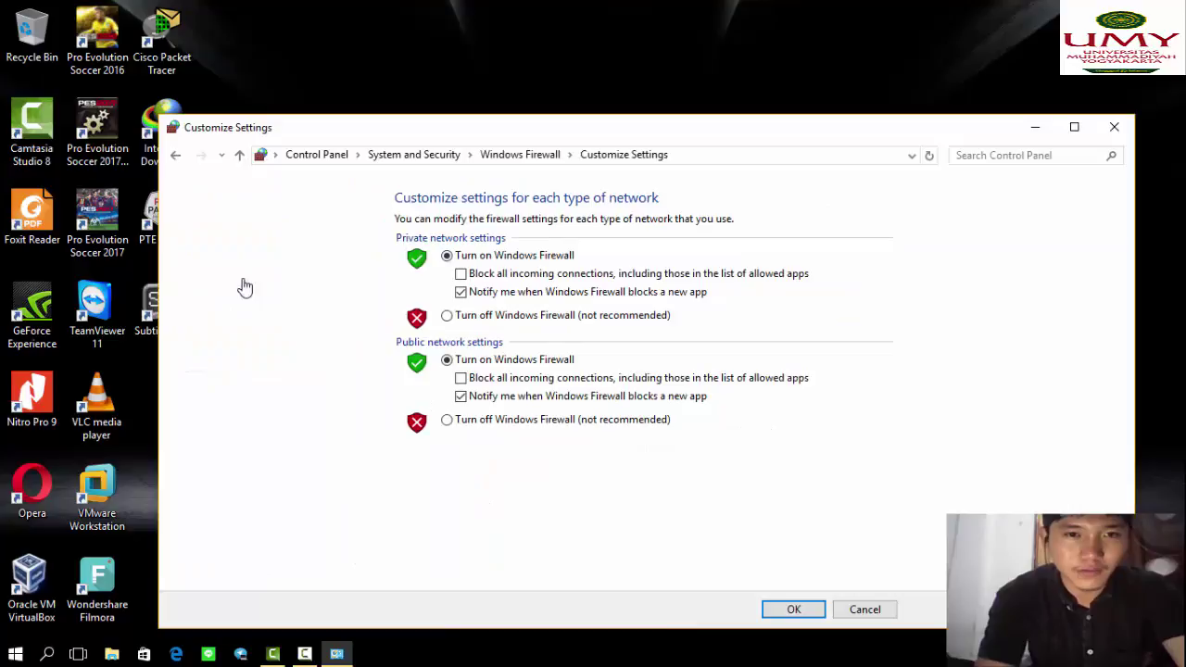
left_click(447, 316)
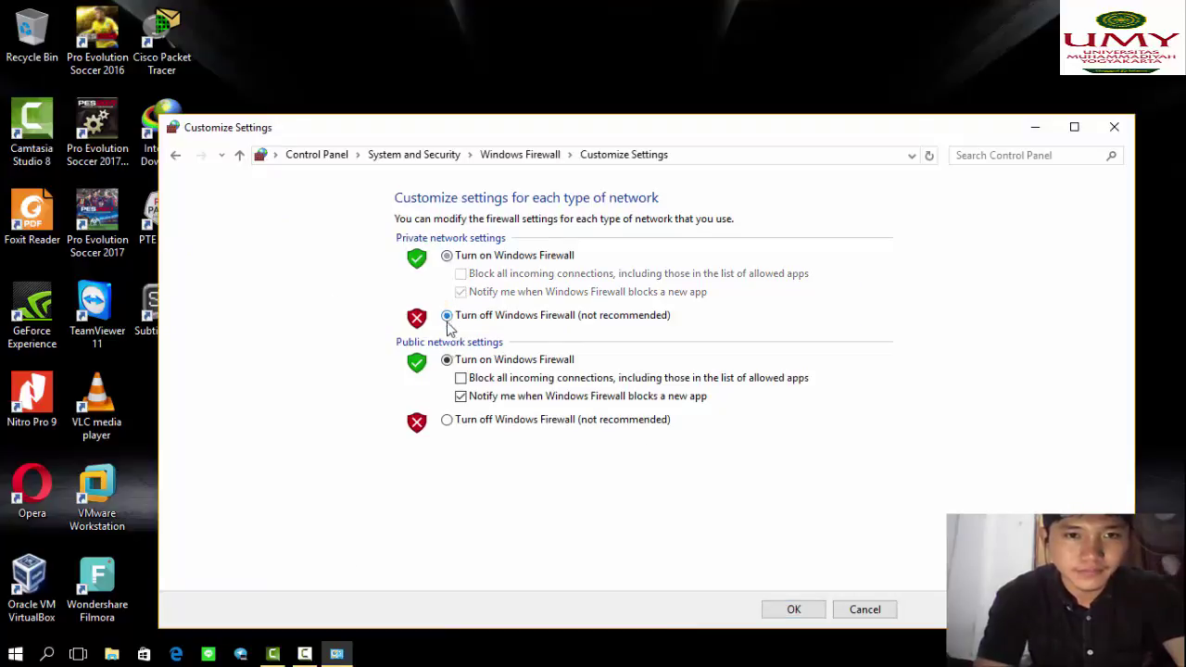
left_click(446, 420)
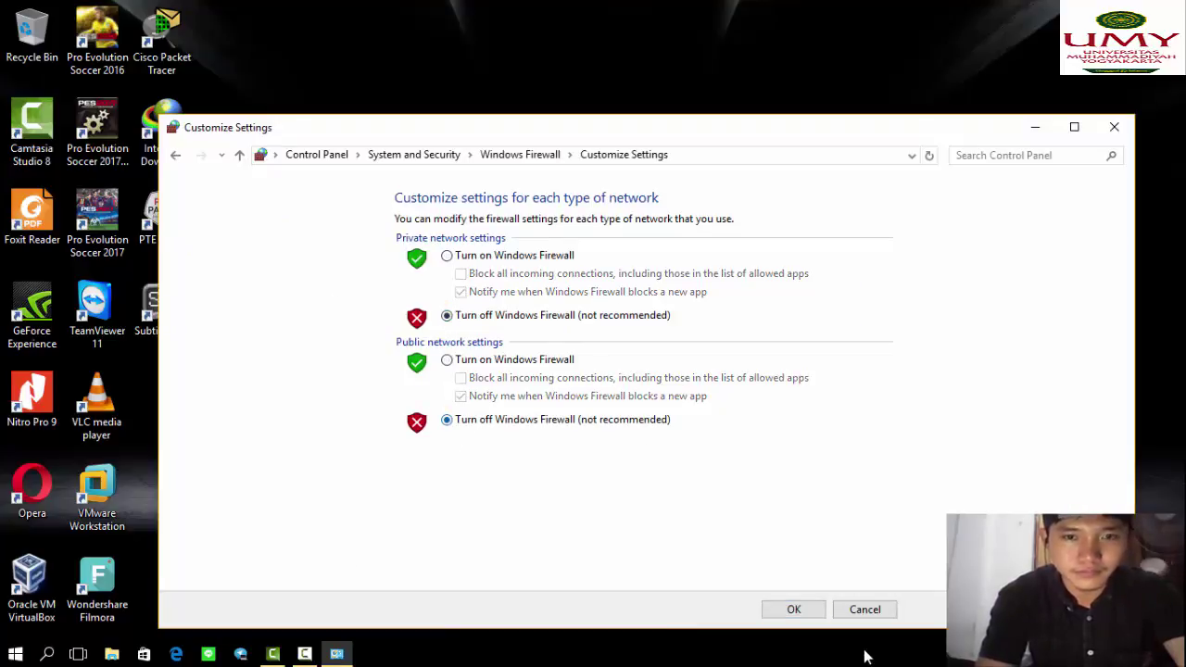
left_click(804, 608)
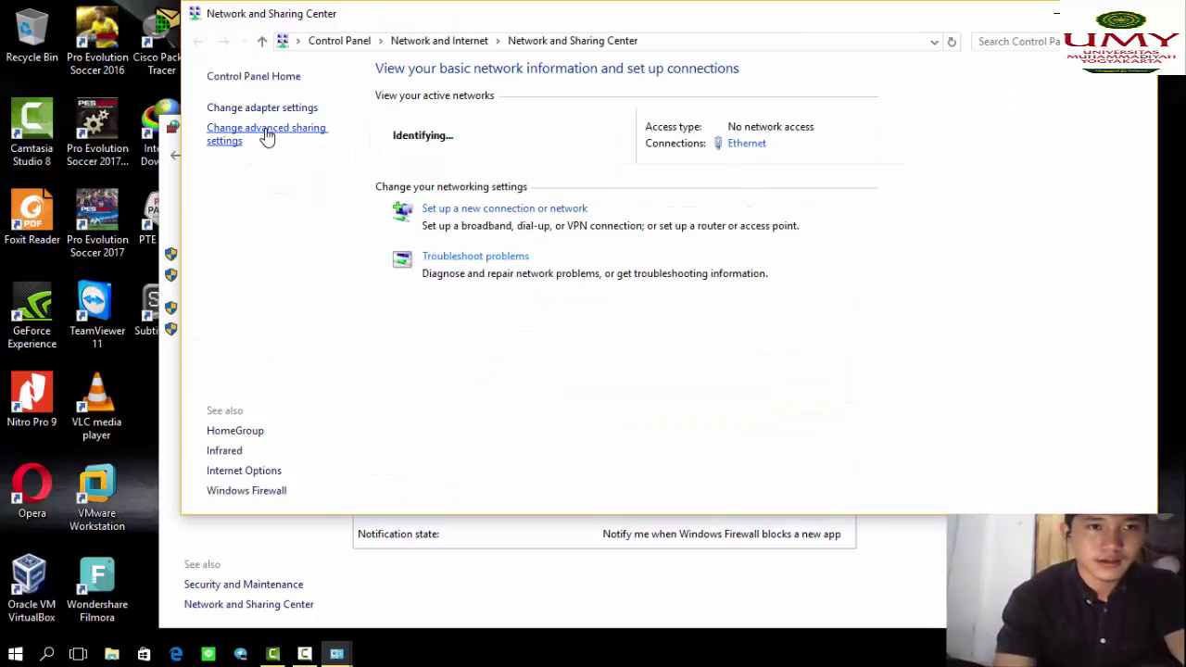
Step: In the advanced sharing settings for all networks, turn off password protected sharing and save the changes
left_click(265, 135)
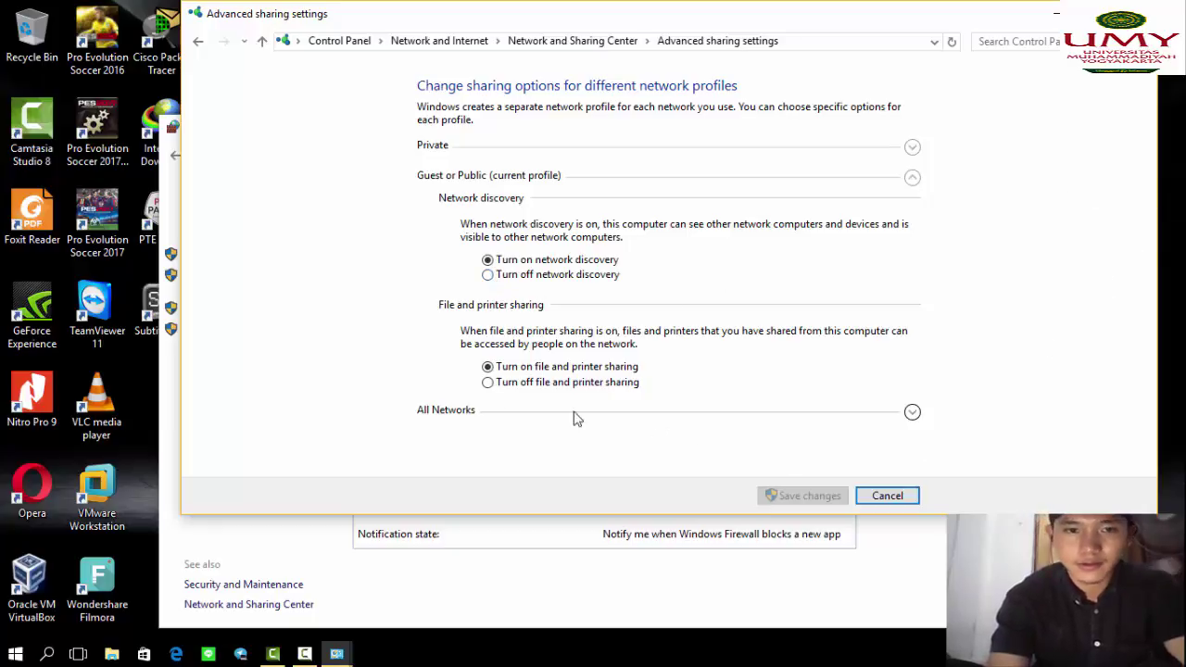
left_click(913, 414)
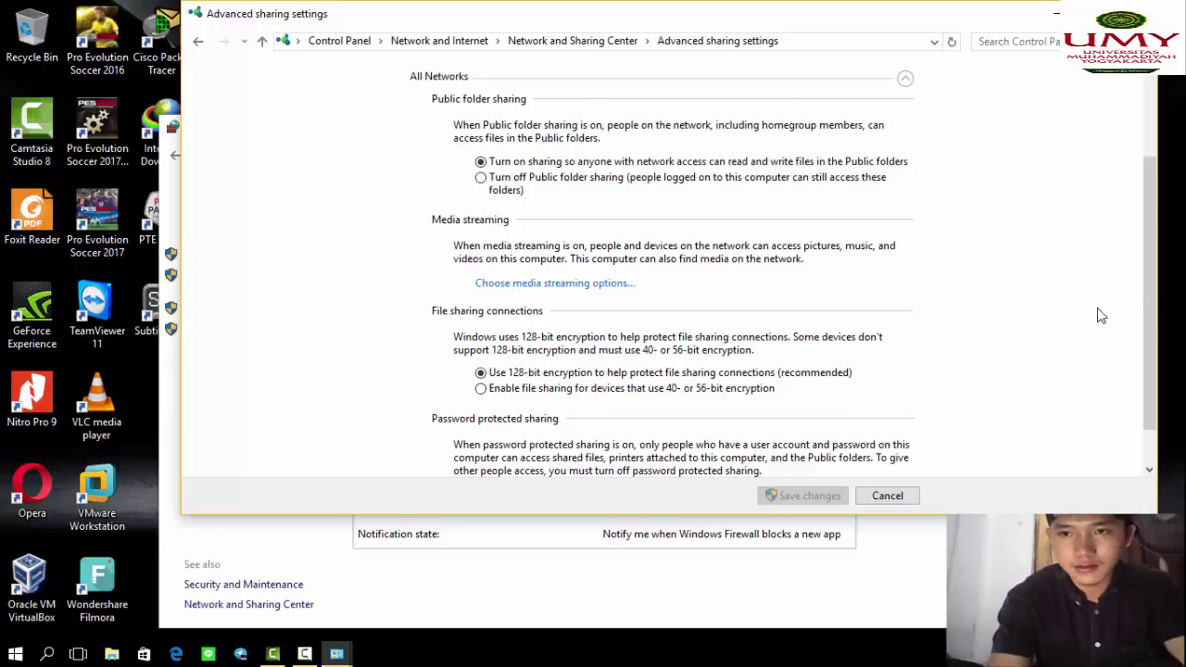
scroll(1149, 296, "down", 2)
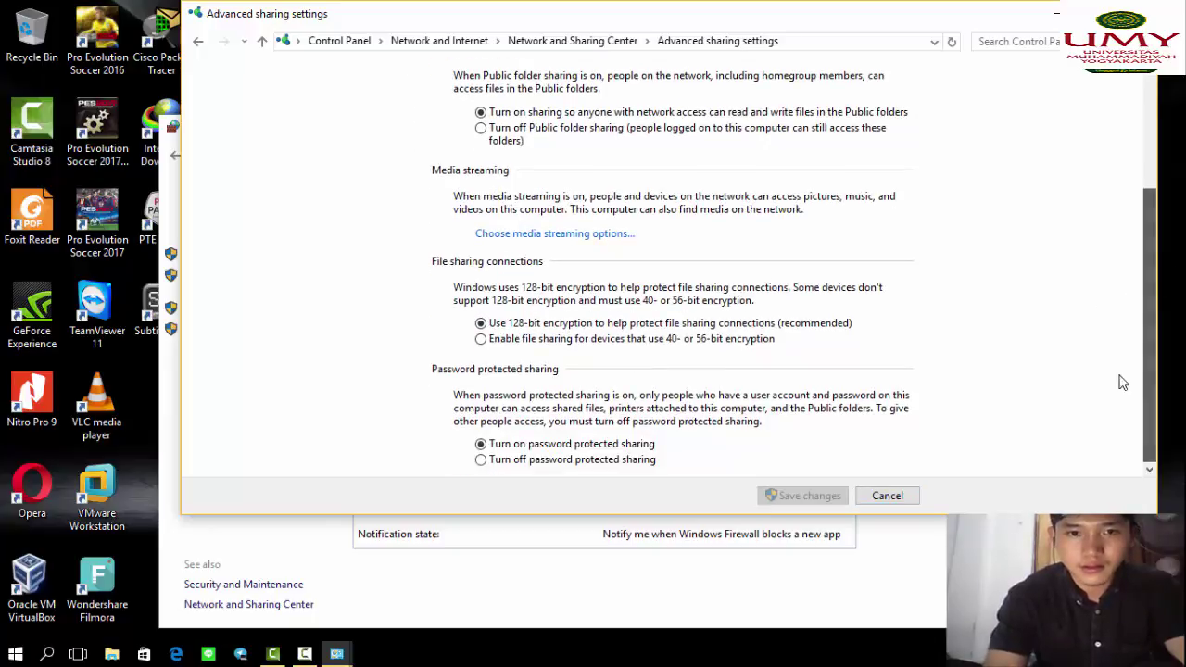
left_click(483, 461)
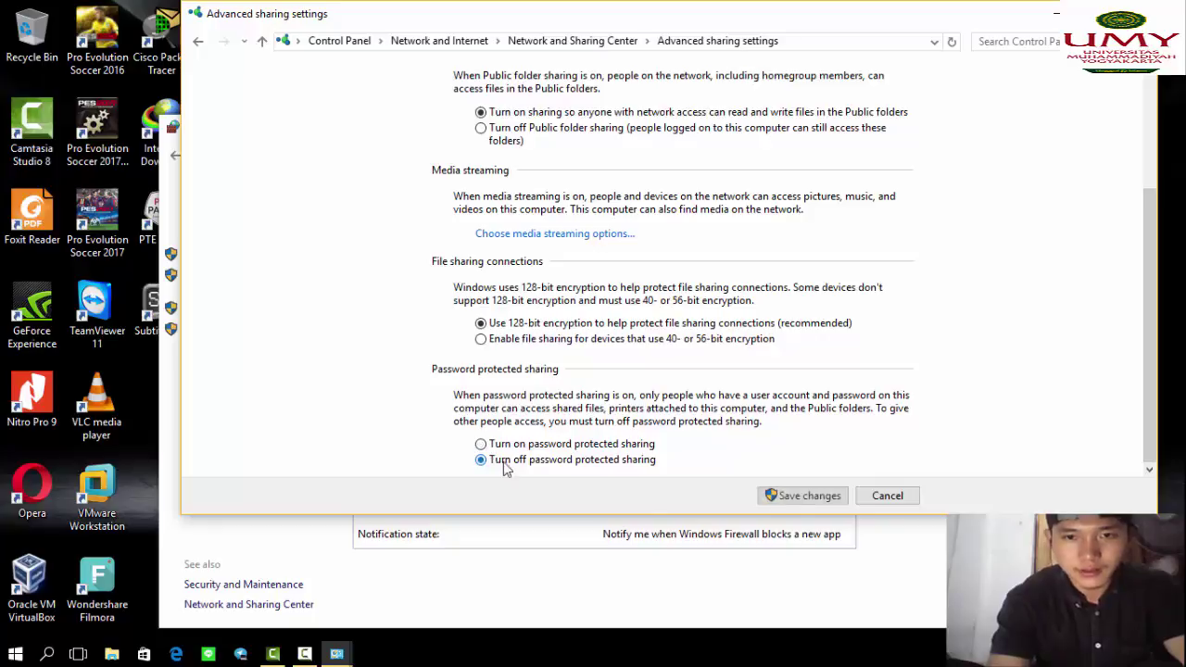
left_click(806, 496)
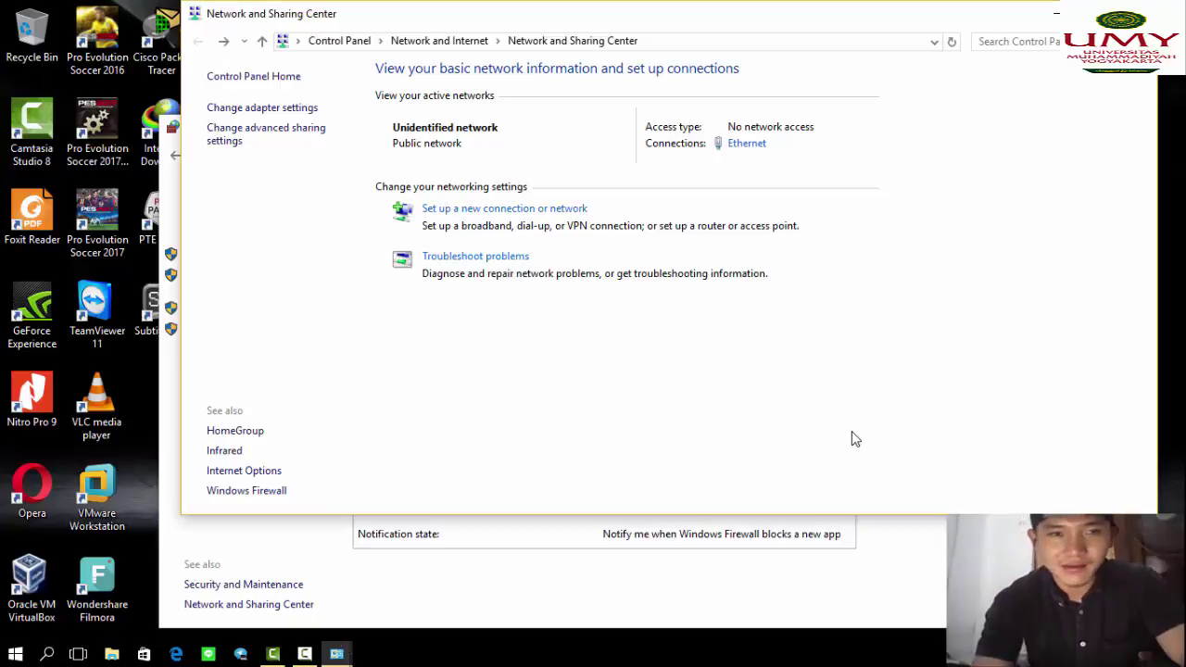
Step: Open the Internet Protocol Version 4 (TCP/IPv4) properties of the Ethernet adapter
left_click(264, 109)
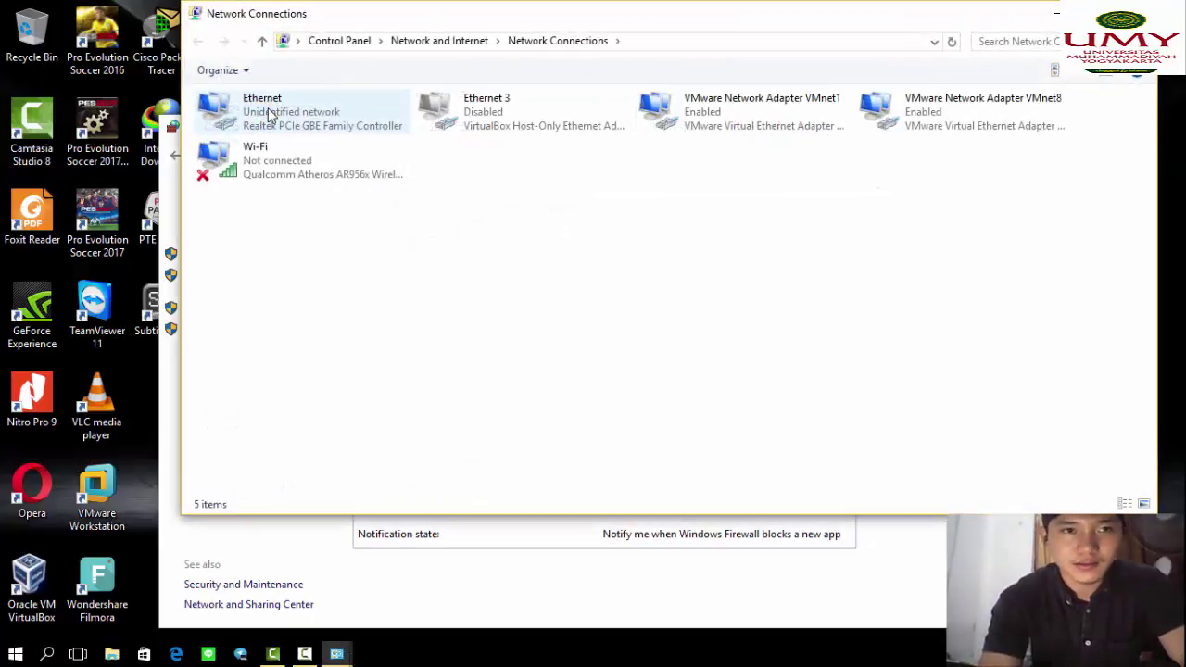
left_click(272, 112)
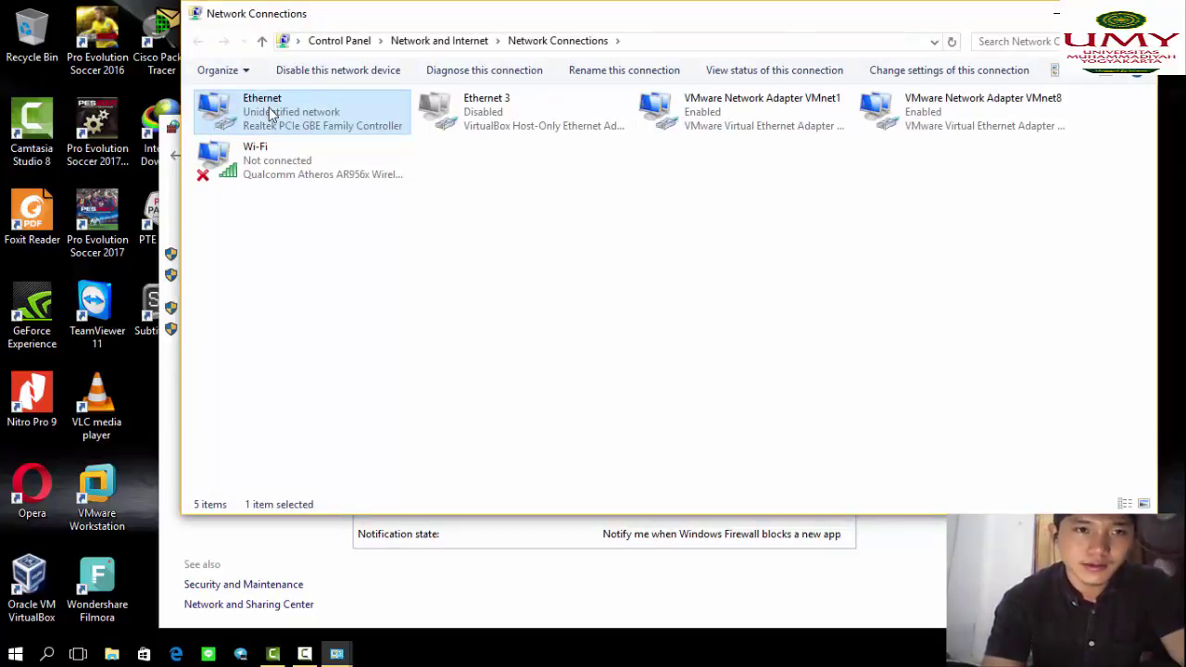
double_click(271, 112)
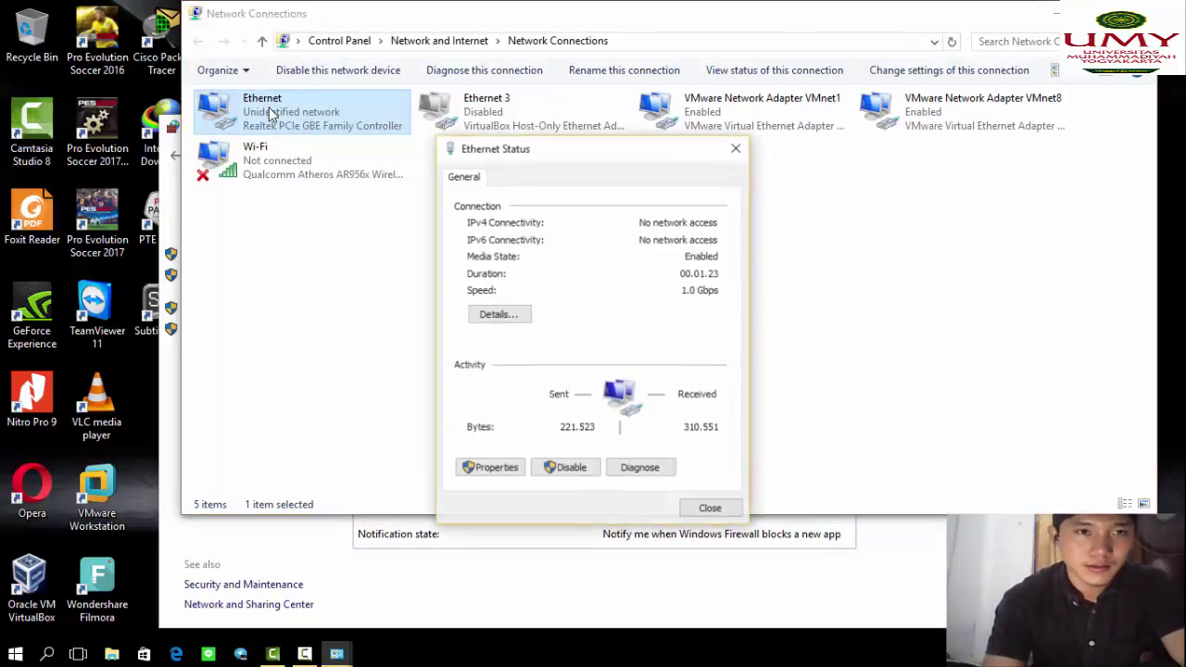
left_click(505, 469)
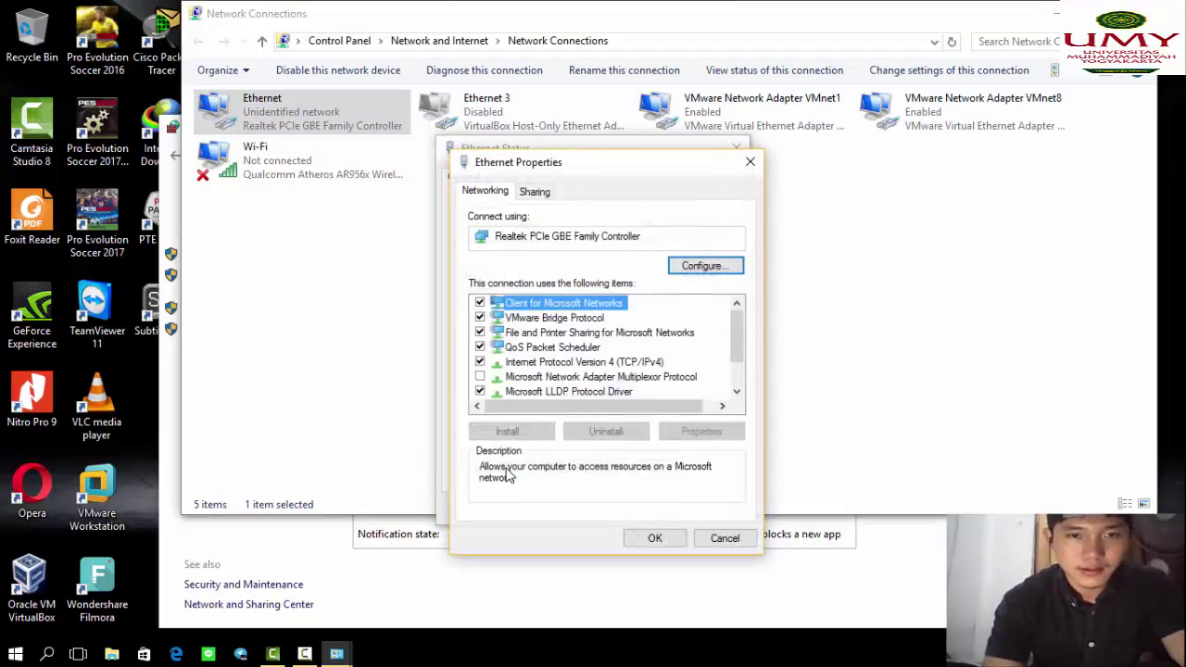
left_click(556, 365)
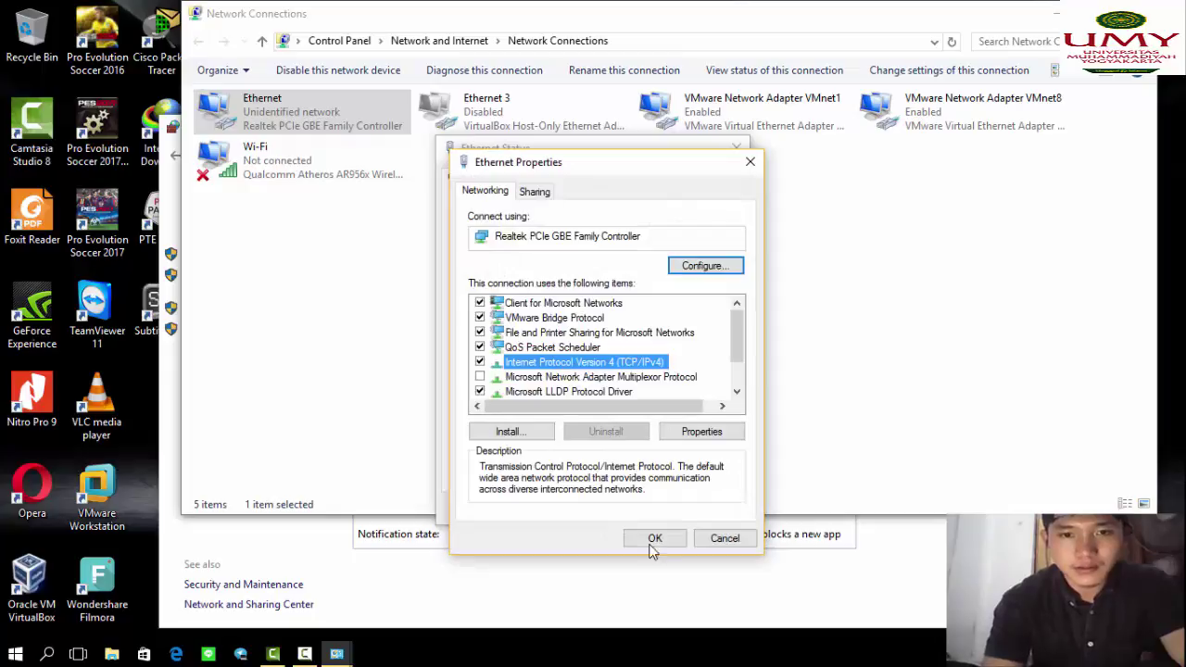
left_click(685, 433)
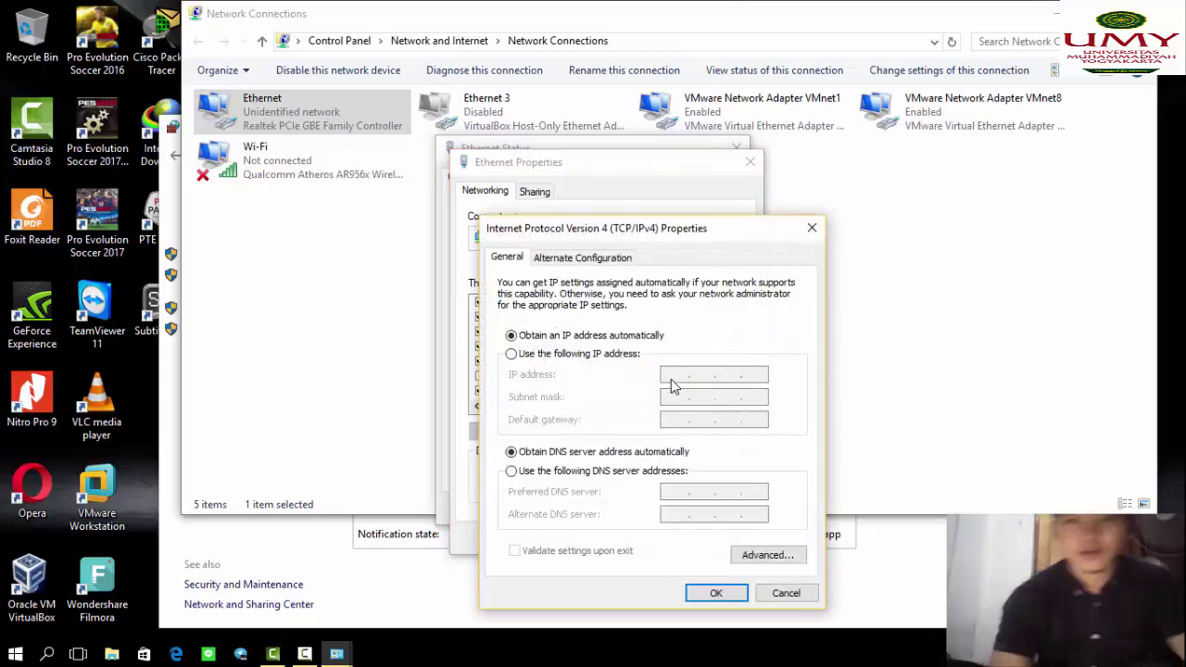
Step: Switch the adapter to a manual IP configuration and set the IP address to 192.168.0.2
left_click(512, 355)
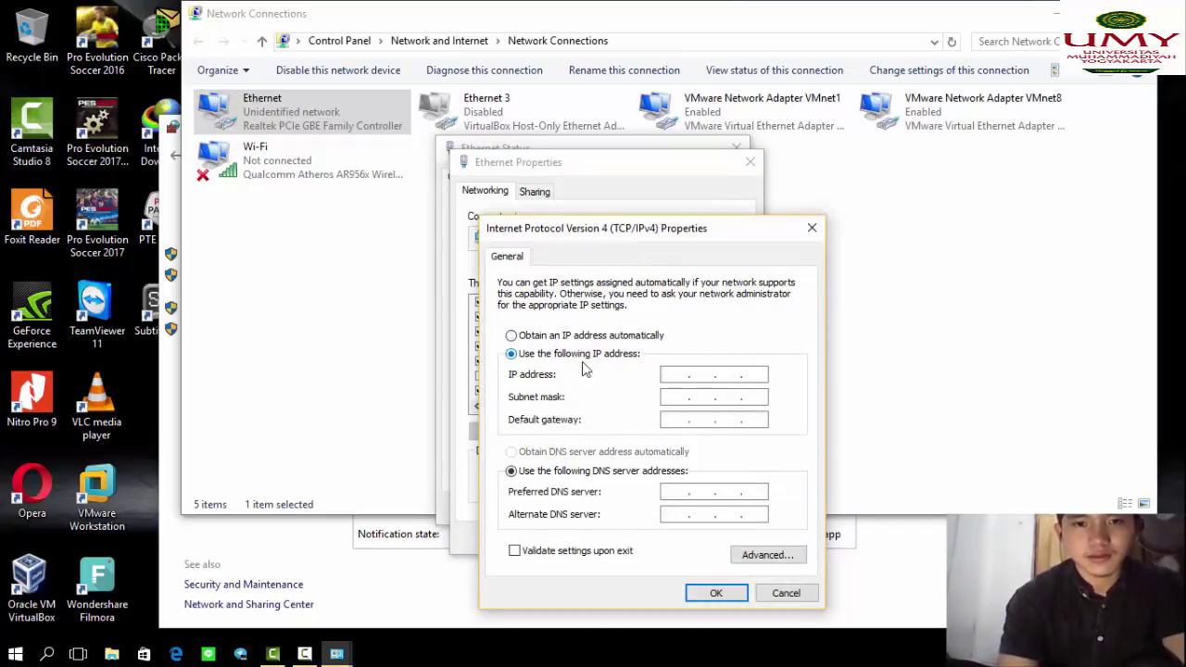
left_click(677, 375)
type("192 . ")
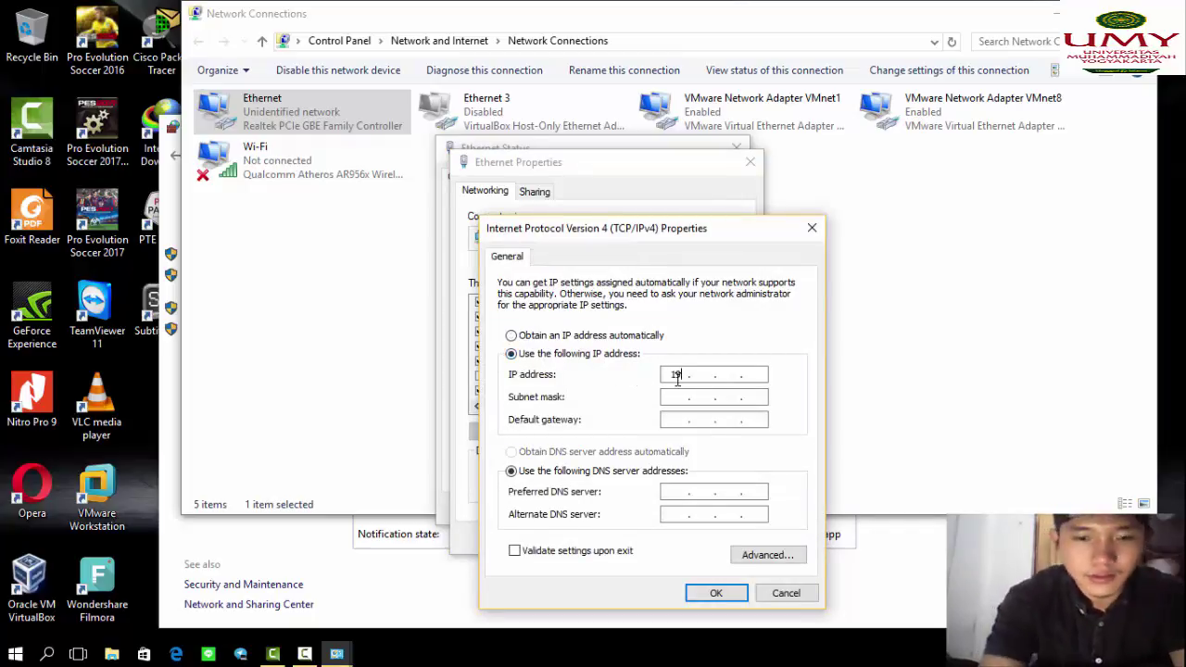
type("1")
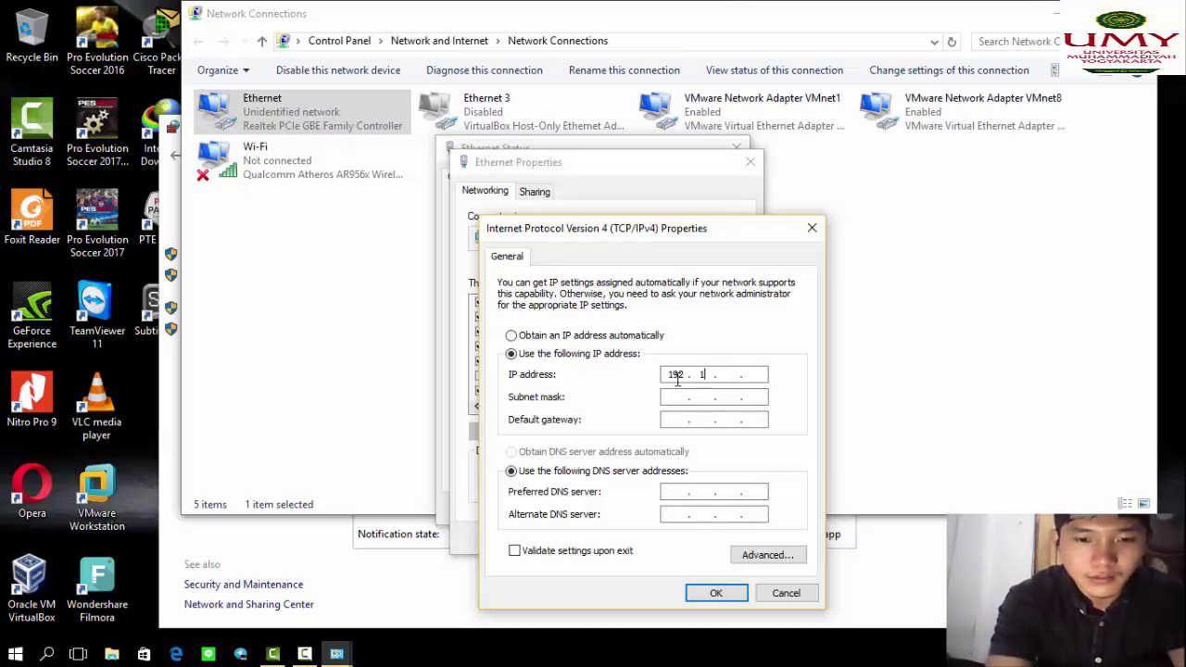
type("68 . ")
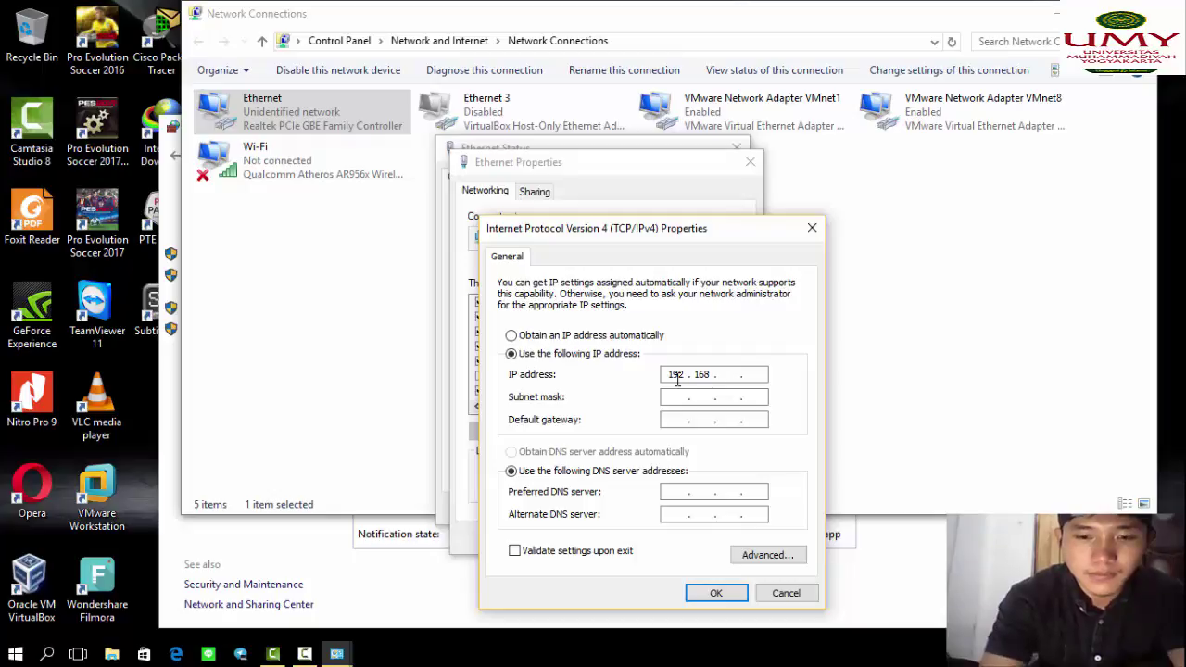
type("0")
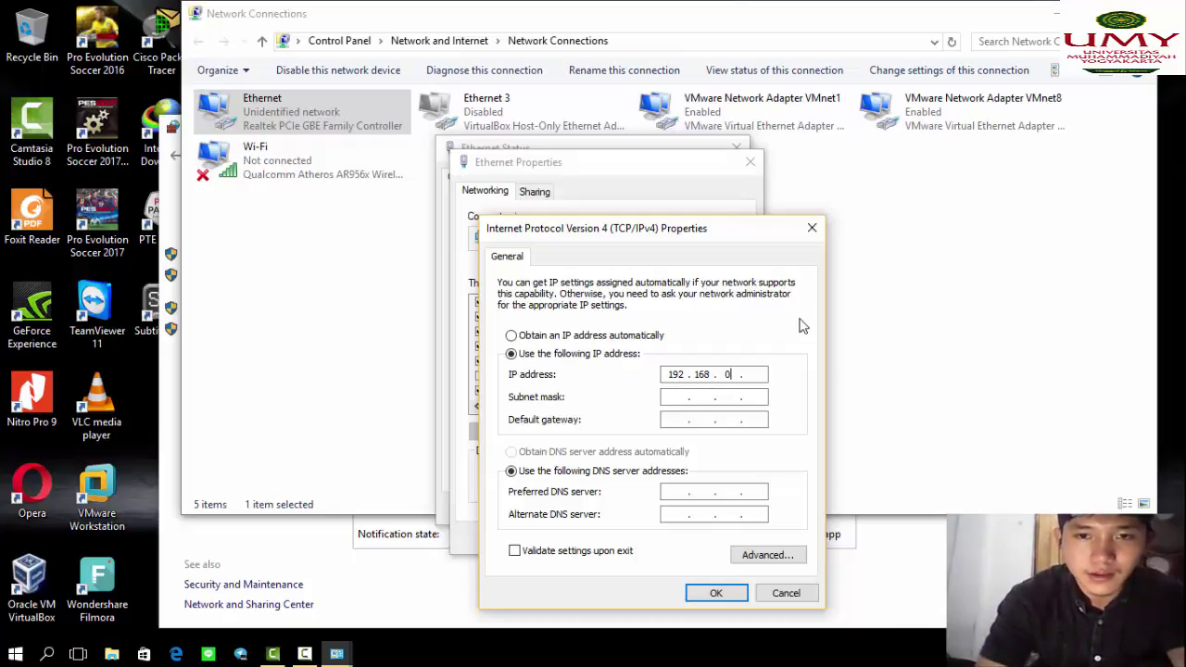
left_click(758, 374)
type("2")
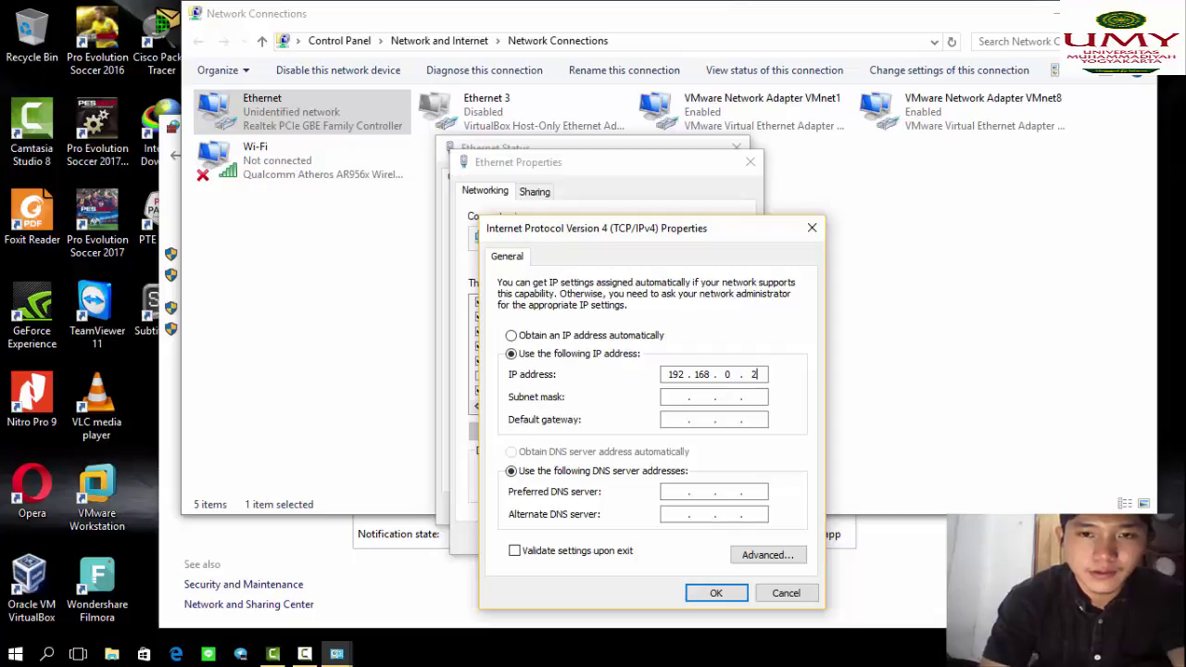
Step: Fill in subnet mask 255.255.255.0 and default gateway 192.168.0.1, then apply the settings and close the Ethernet properties
left_click(673, 397)
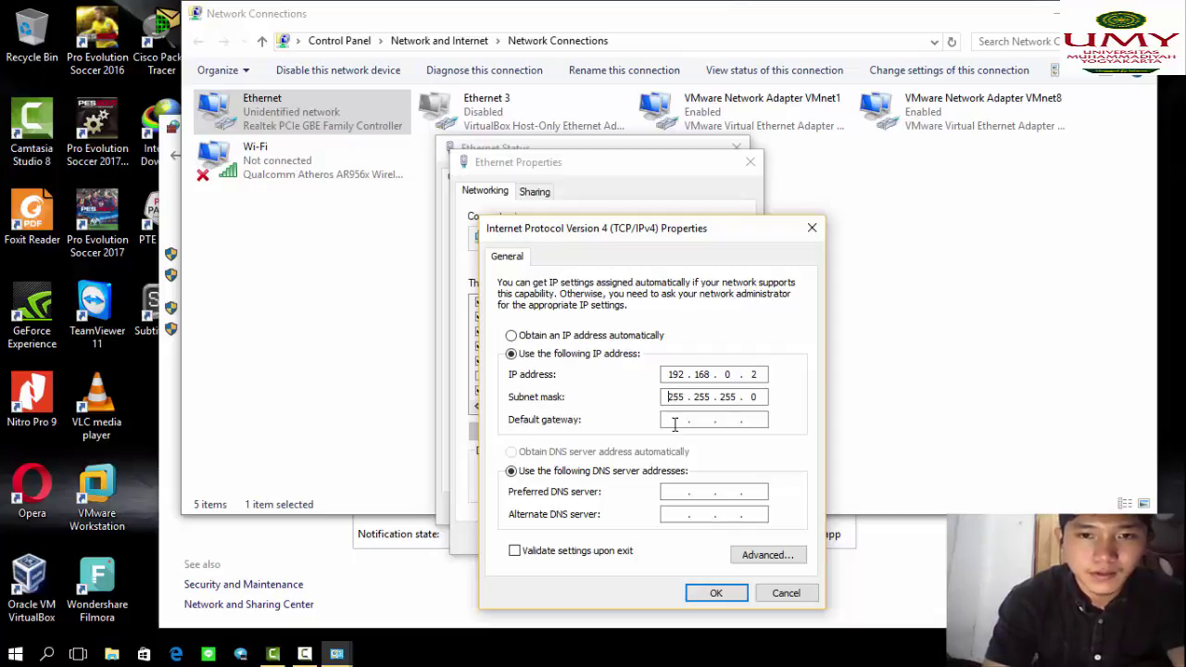
left_click(675, 422)
type("192 . ")
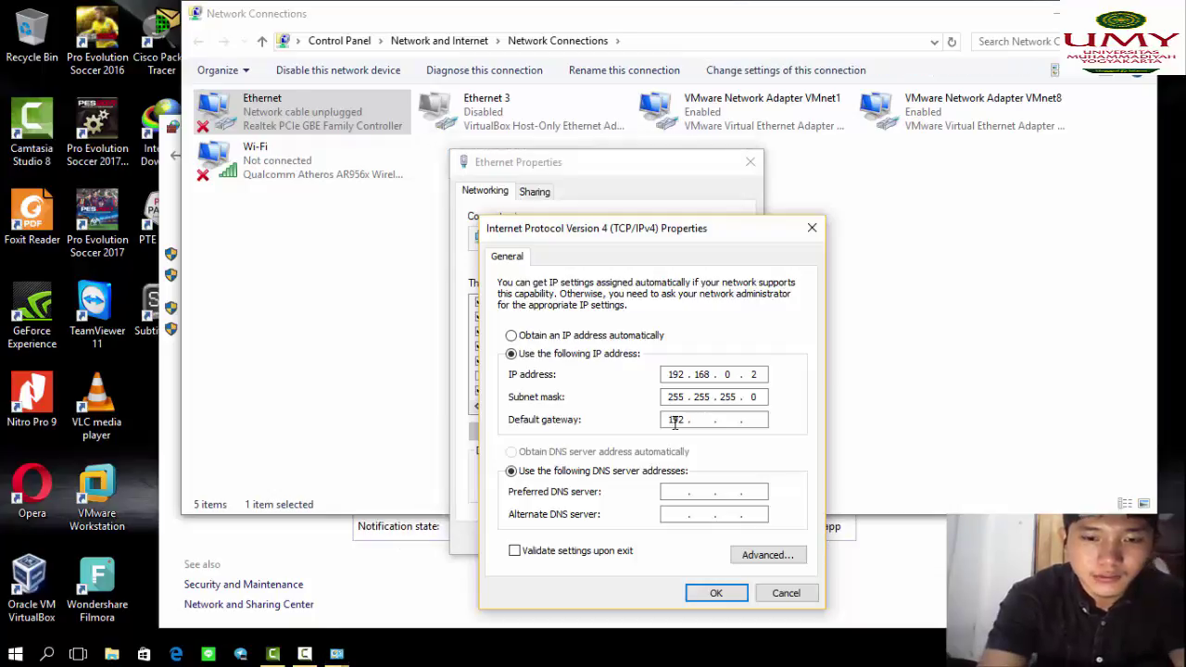
type("168 . ")
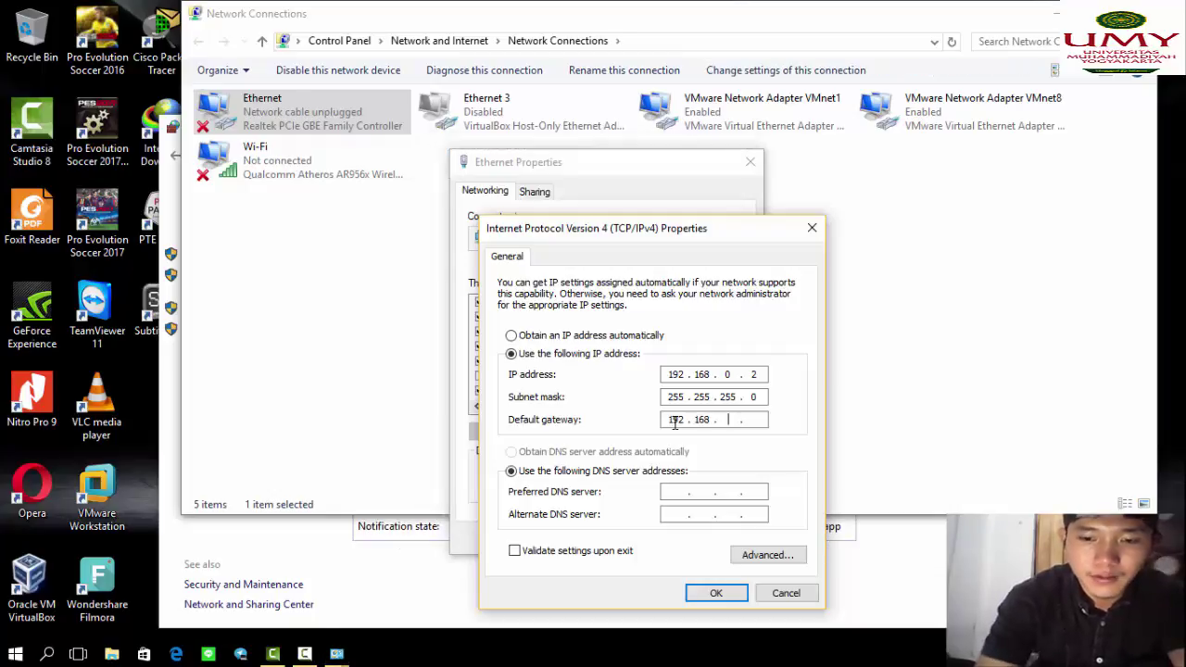
type("0")
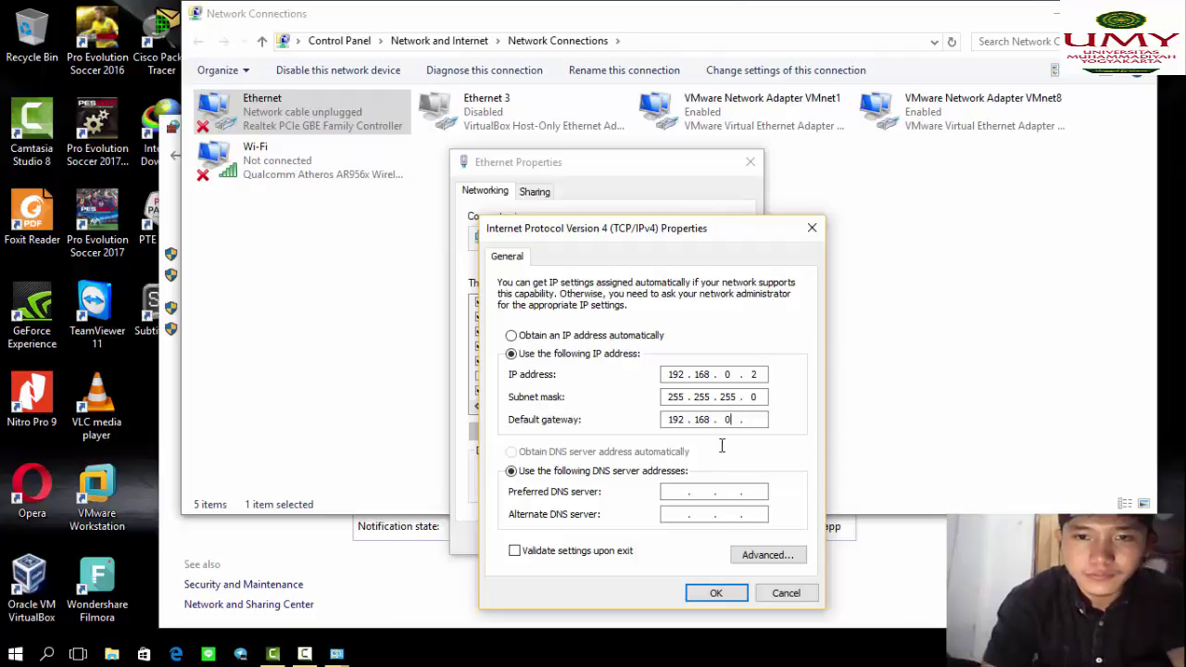
left_click(754, 419)
type("1")
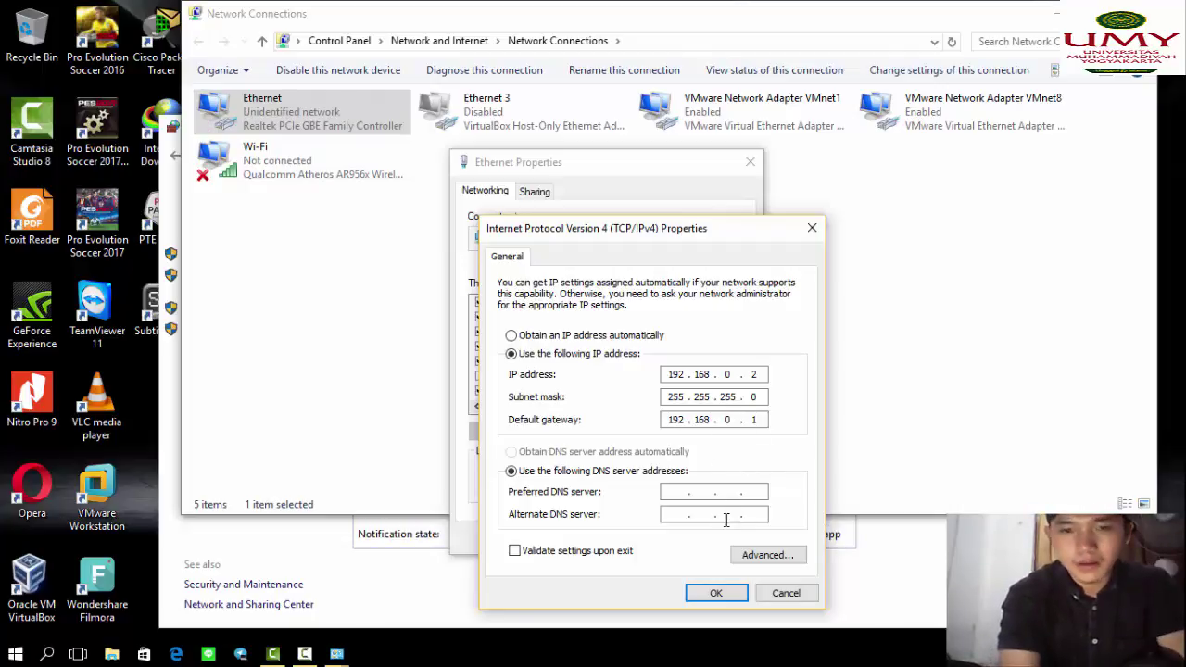
left_click(716, 595)
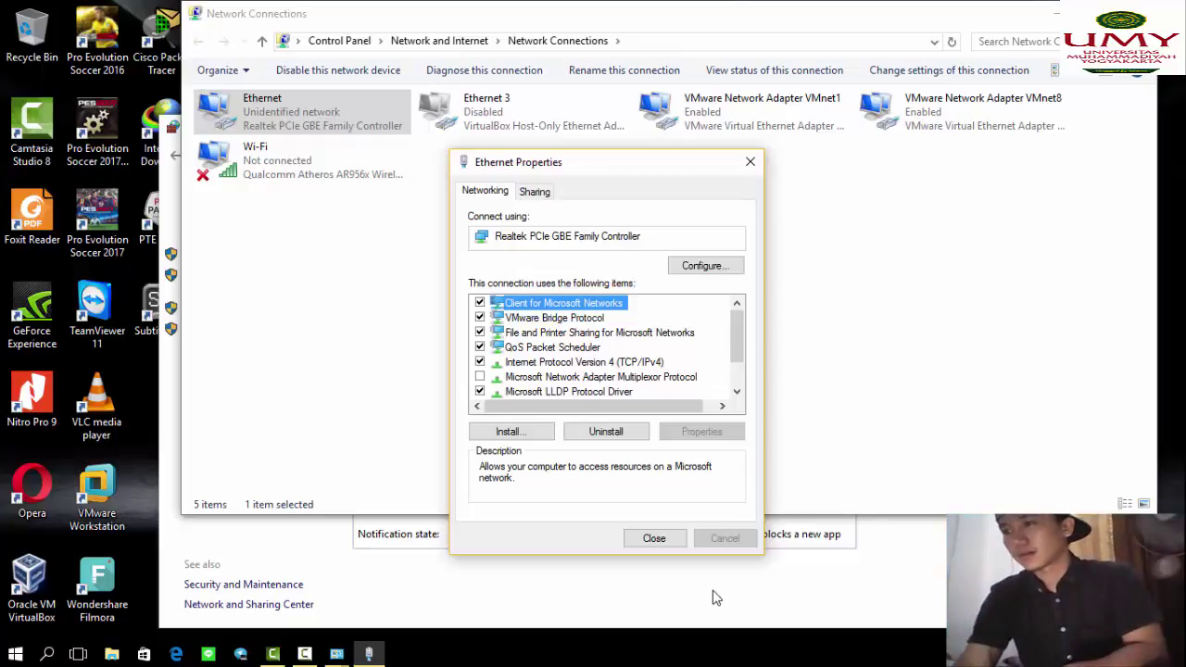
left_click(653, 542)
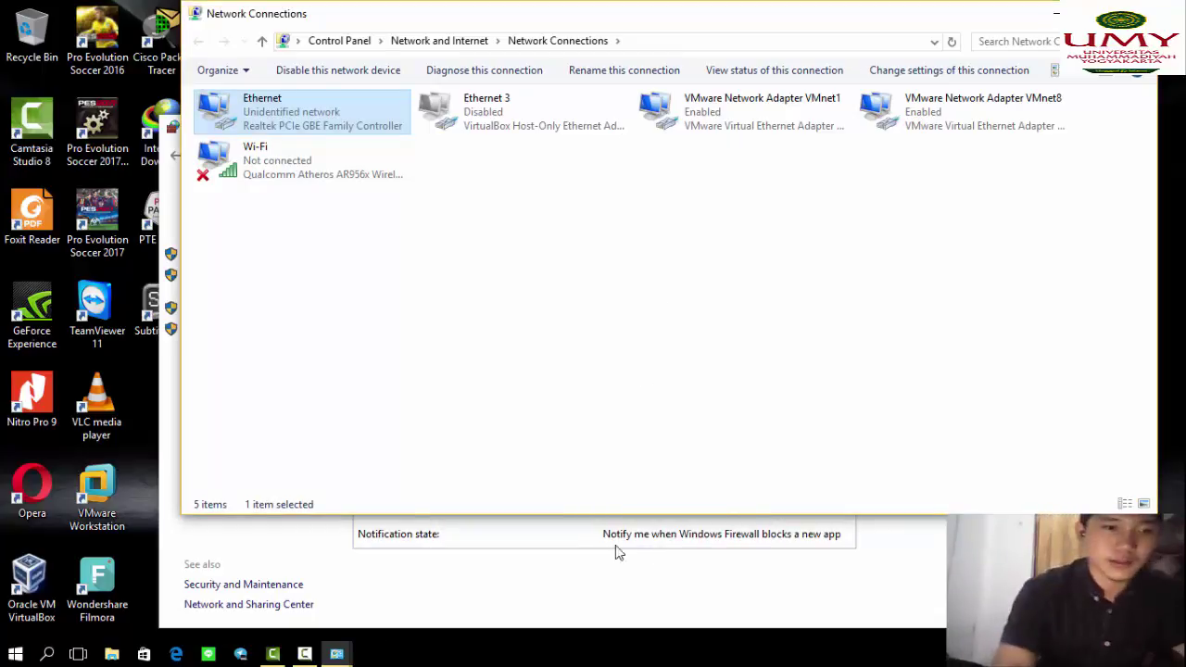
Step: Search Windows for the Command Prompt and run it as administrator
left_click(47, 655)
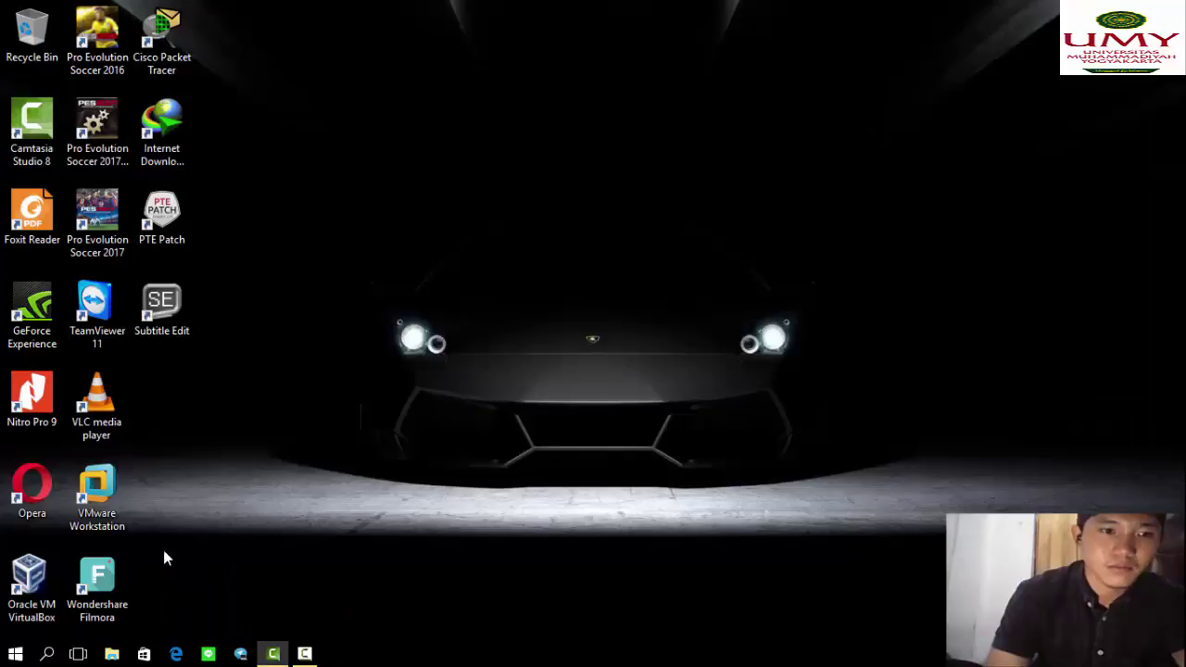
left_click(47, 655)
type("coman")
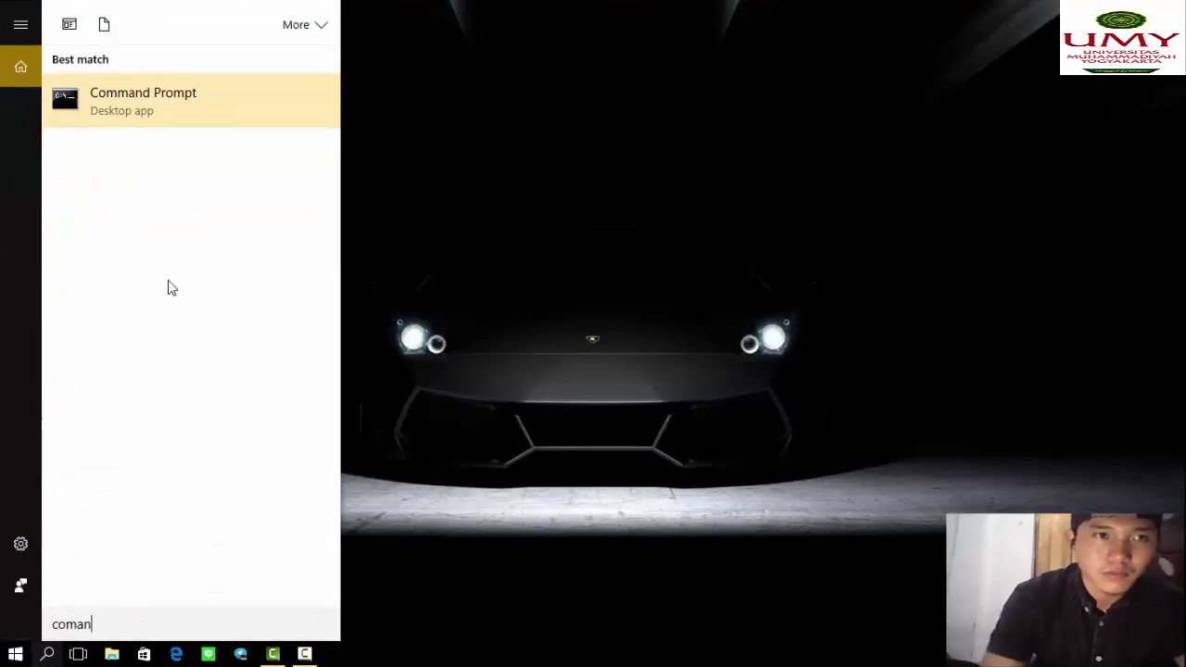
right_click(186, 105)
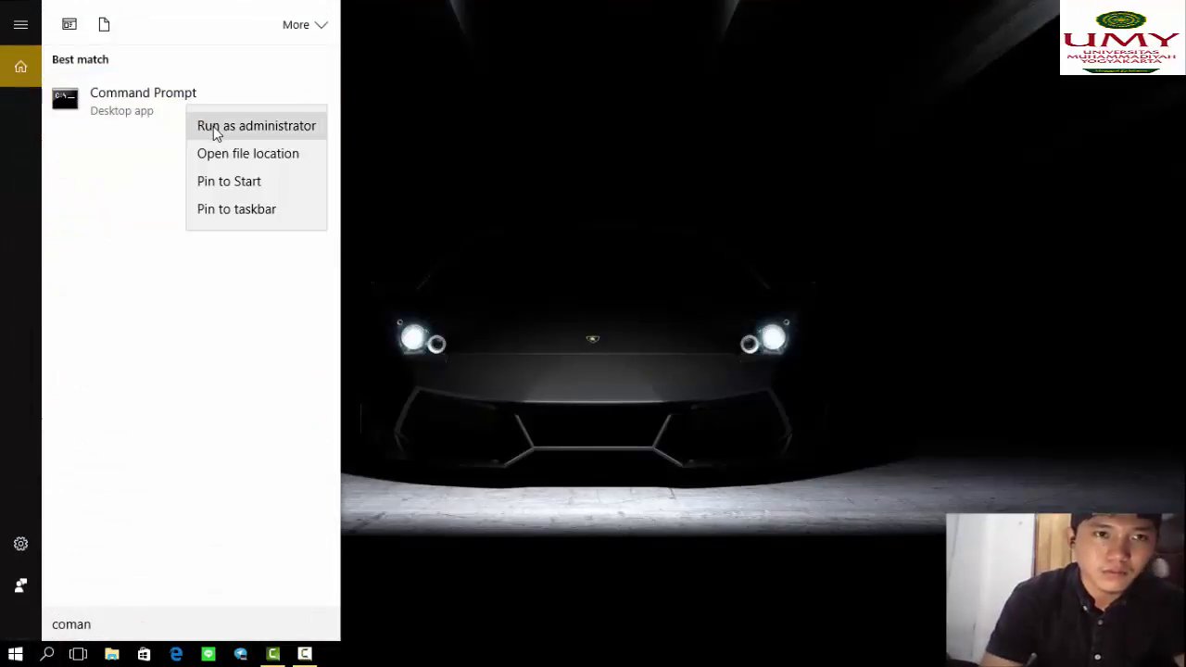
left_click(214, 128)
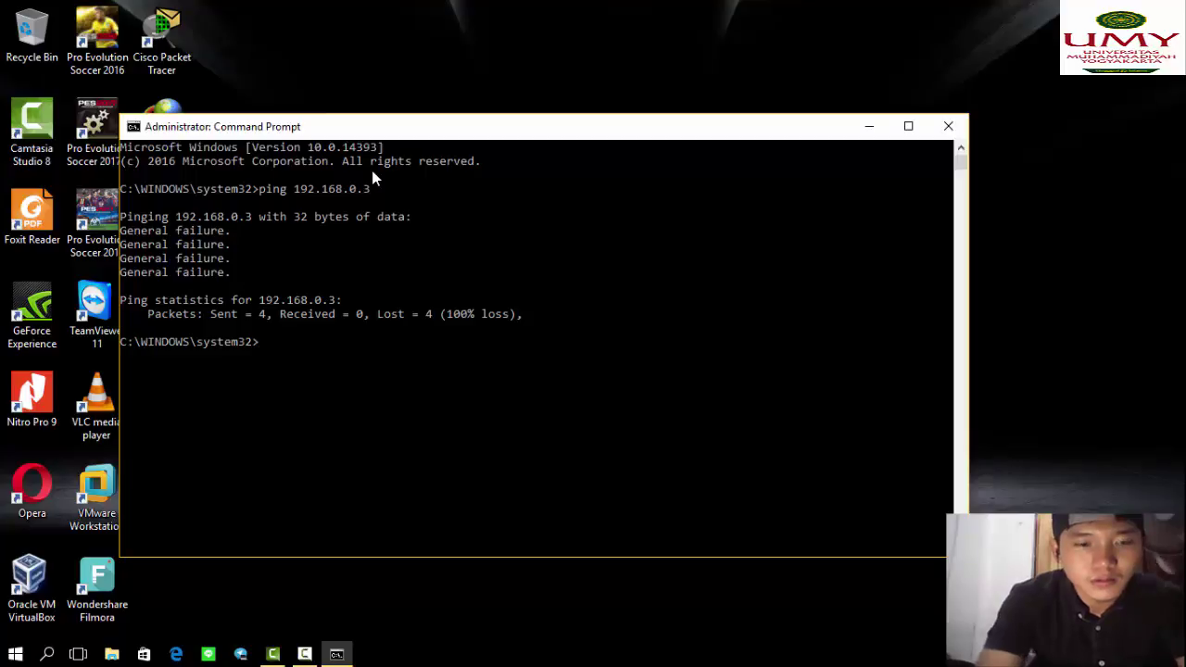
Step: Ping 192.168.0.3 to test the connection to the other computer, and close the Command Prompt
type("ping")
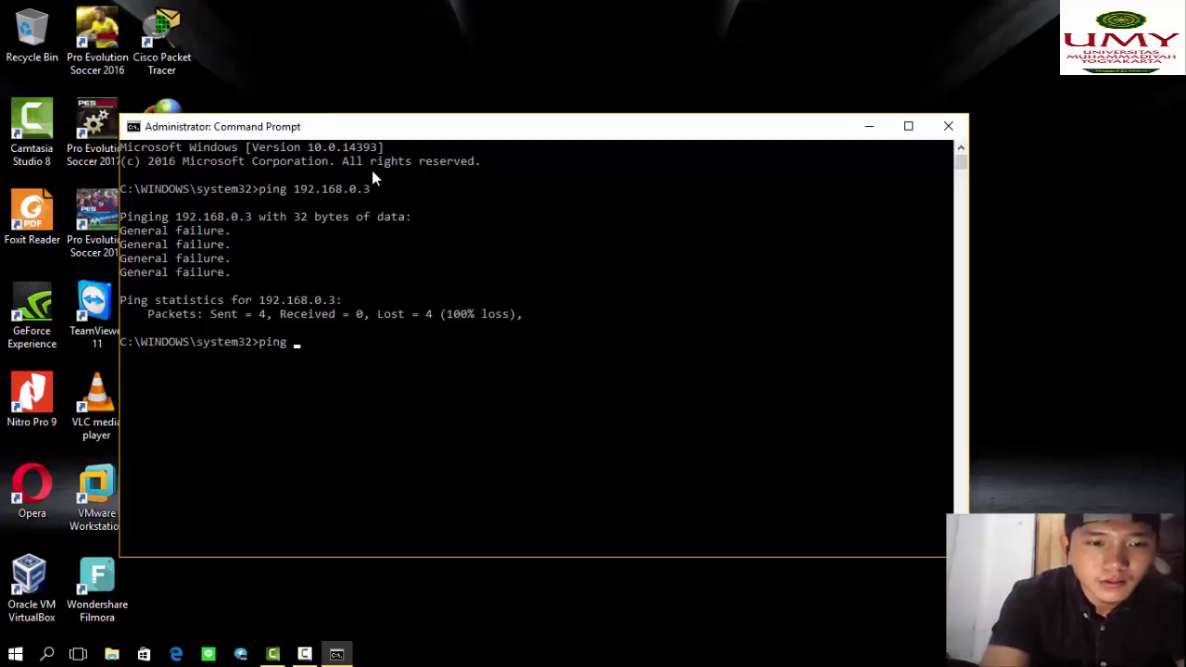
type(" 192")
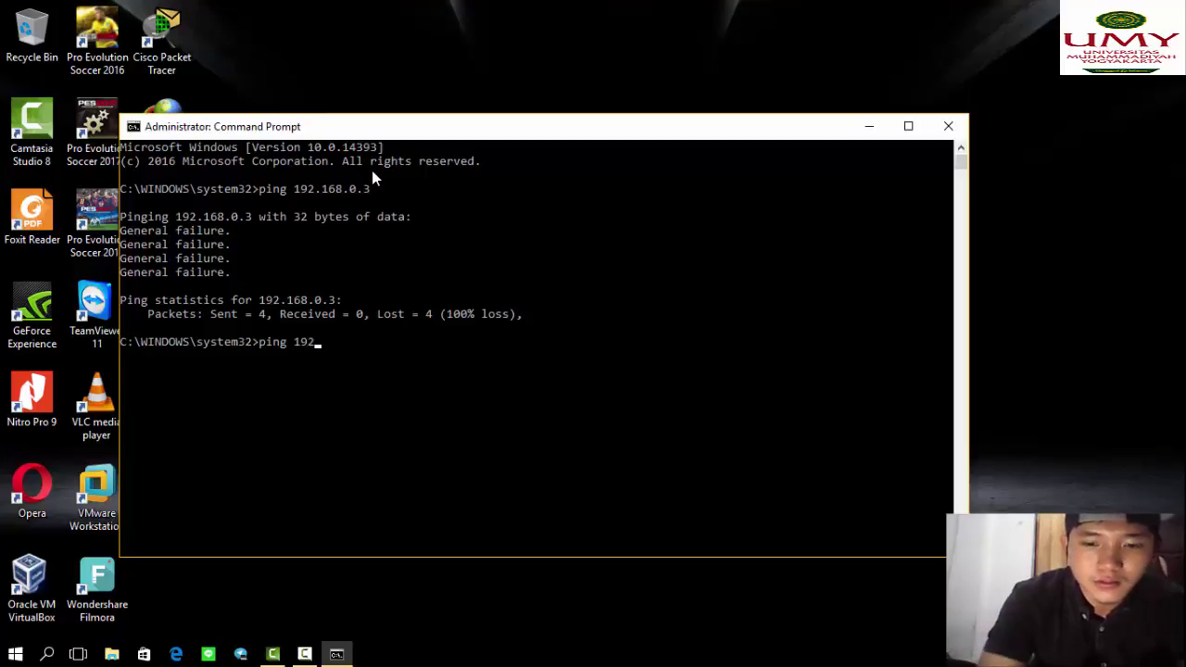
type(".168")
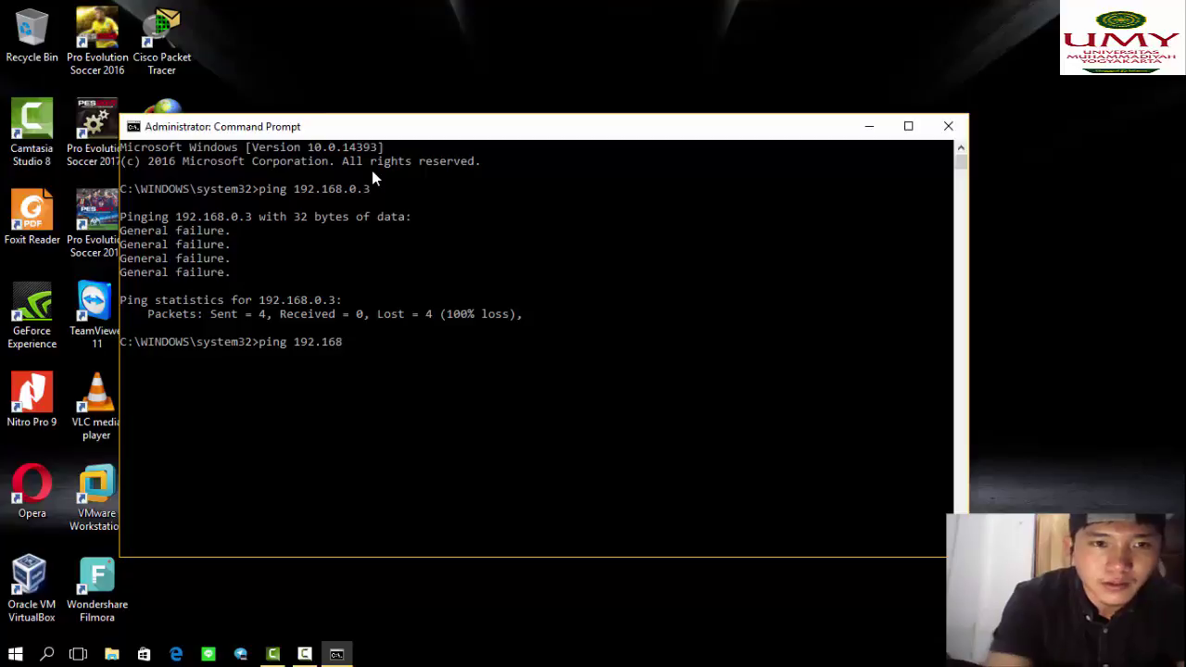
type(".0")
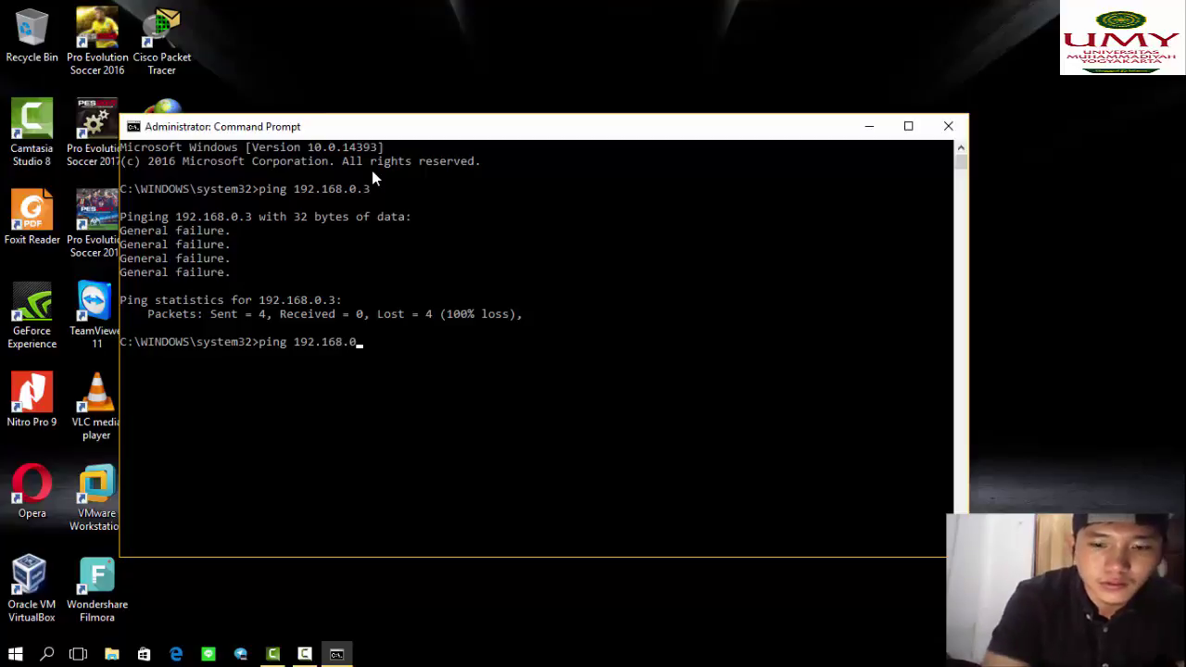
type(".3")
key("Return")
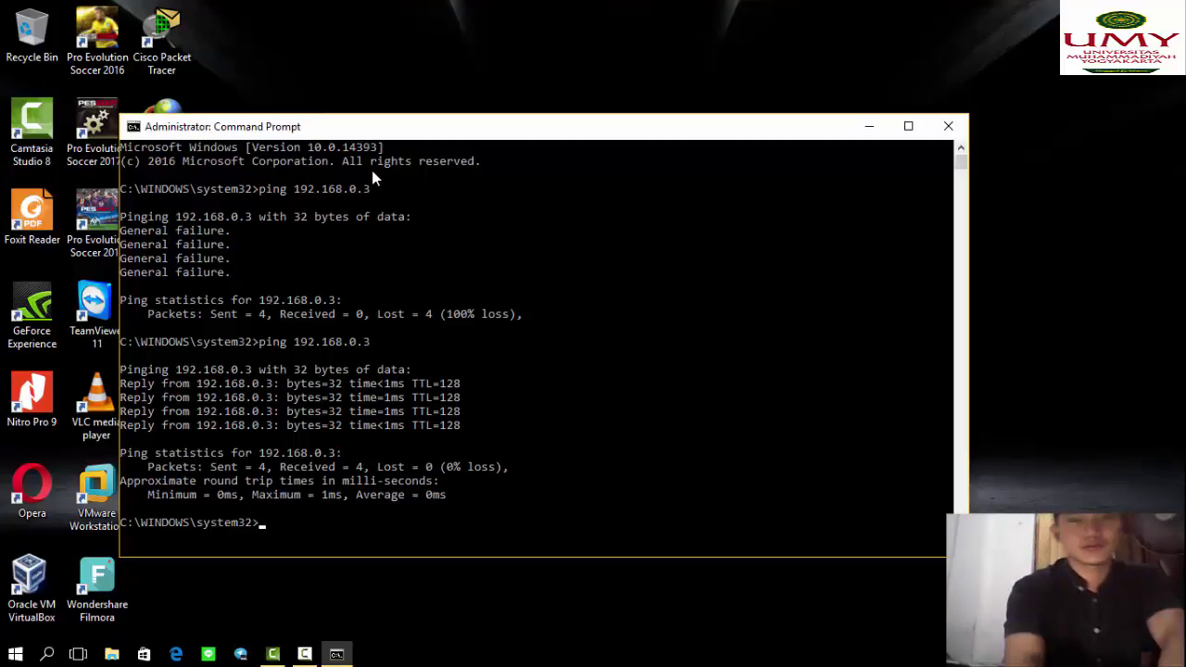
left_click(949, 126)
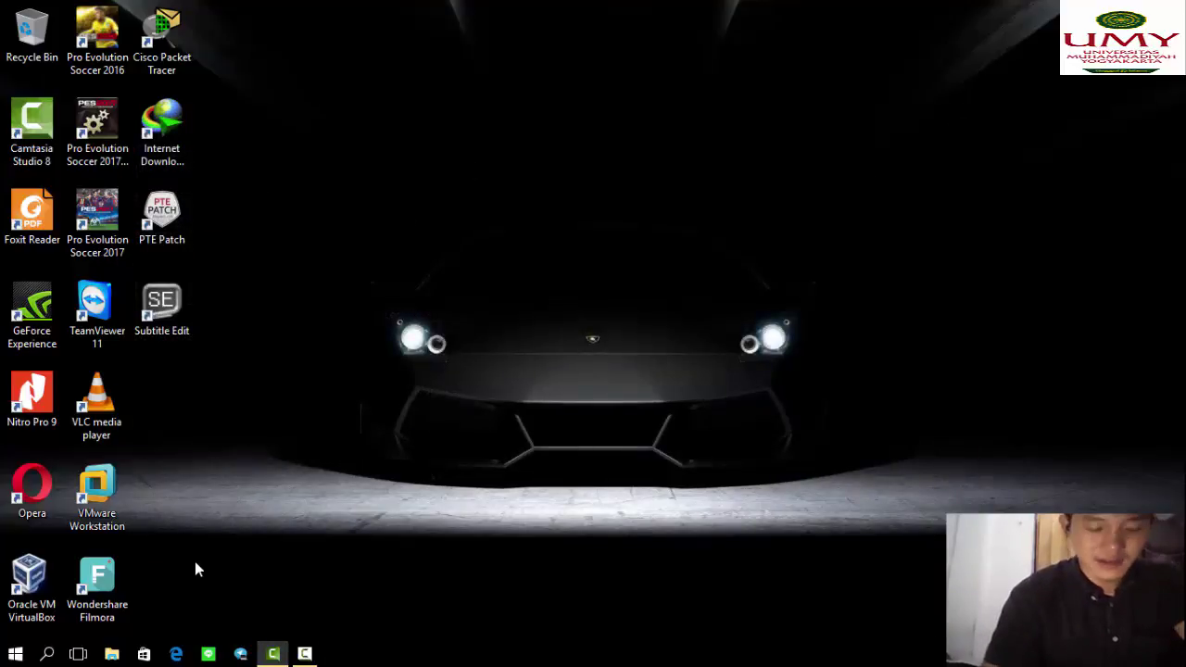
Step: In File Explorer, open the specific-people sharing settings of the pes folder on Local disk D
left_click(120, 653)
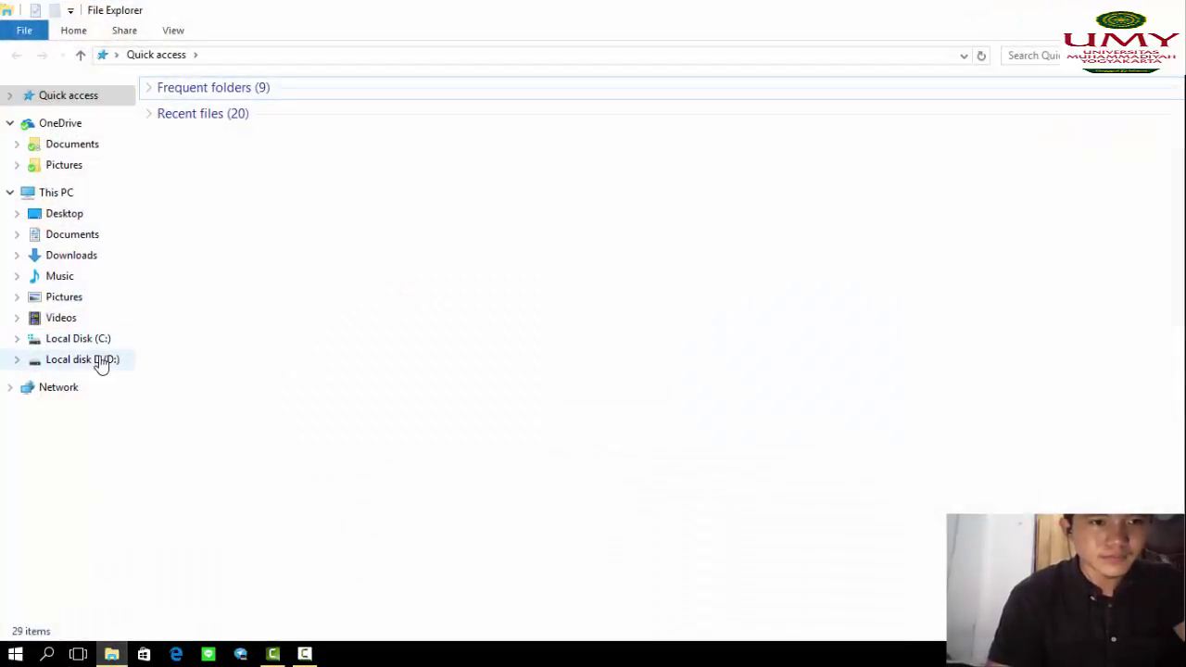
left_click(102, 362)
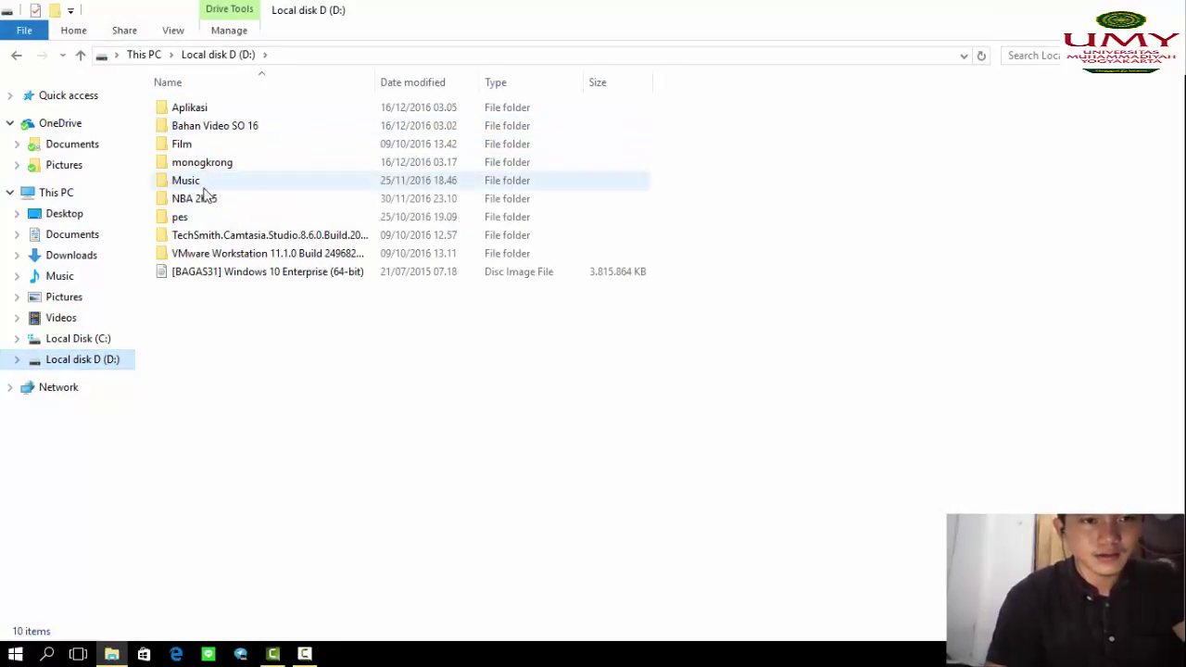
left_click(205, 221)
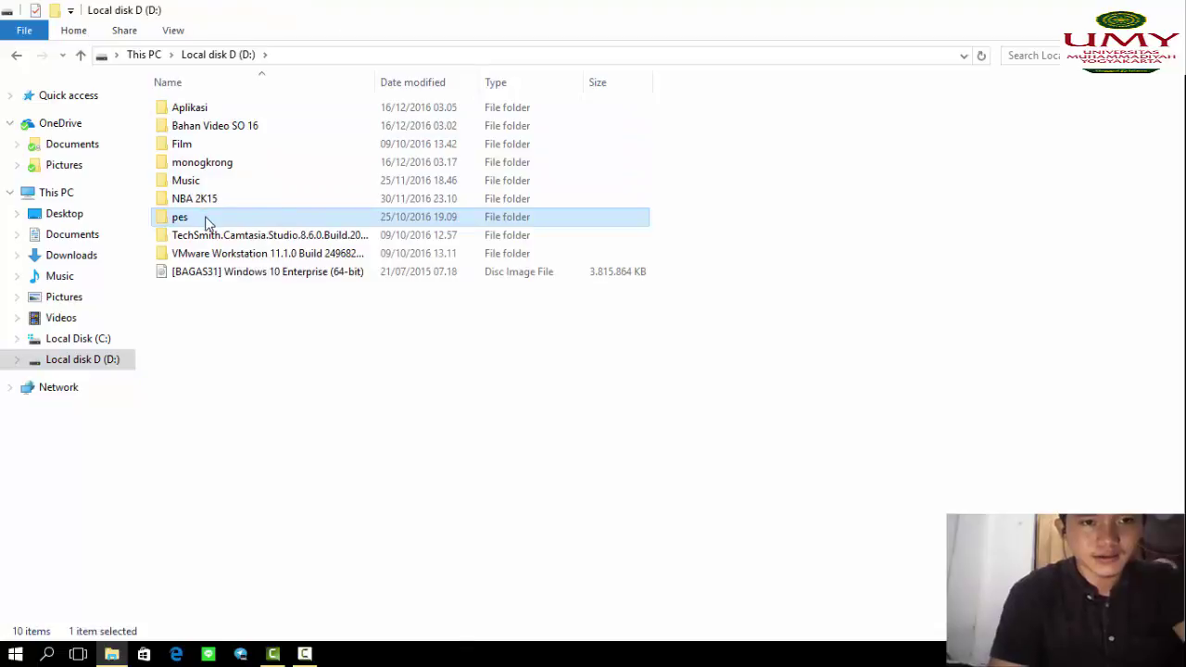
right_click(205, 221)
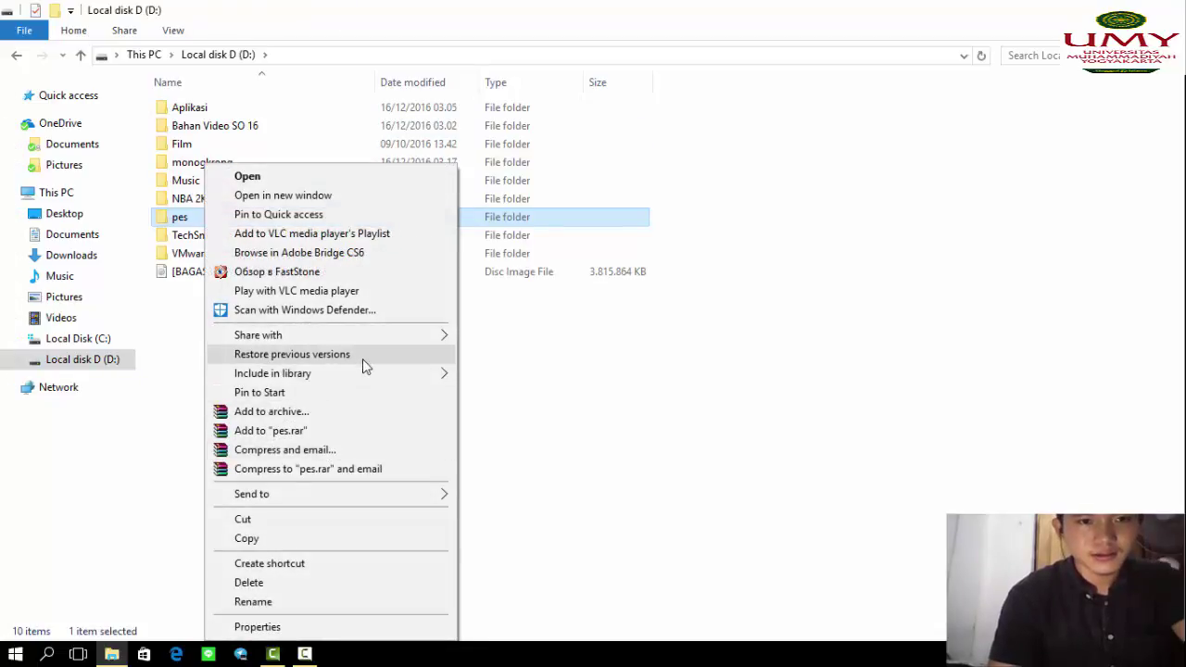
mouse_move(380, 345)
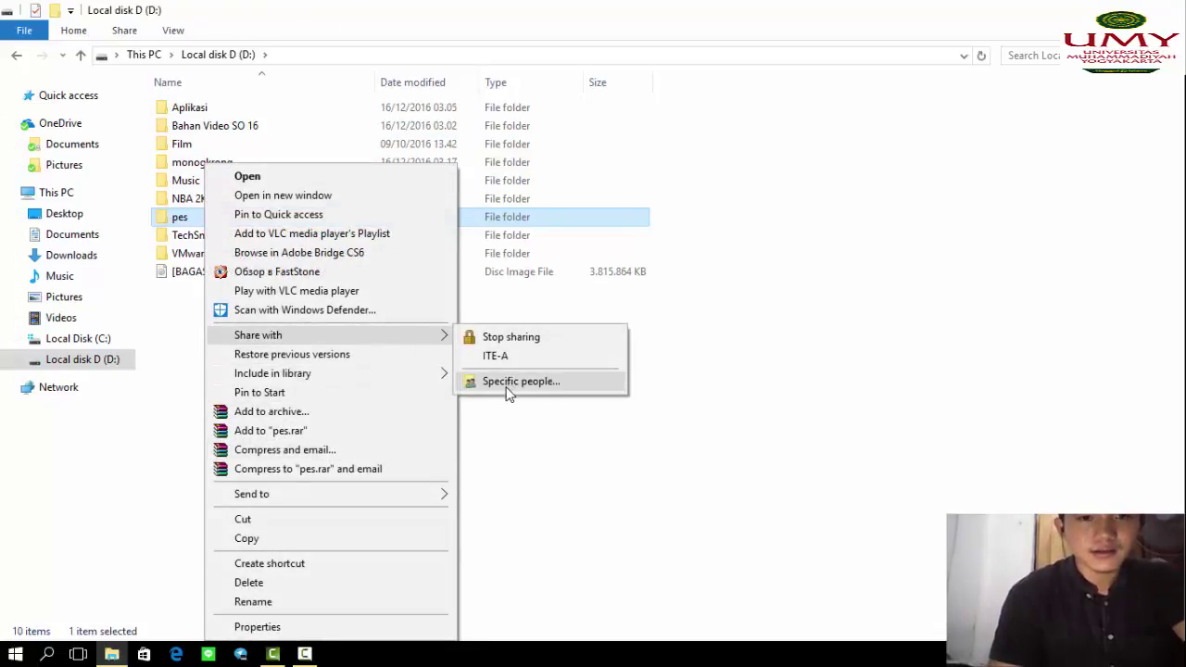
left_click(507, 388)
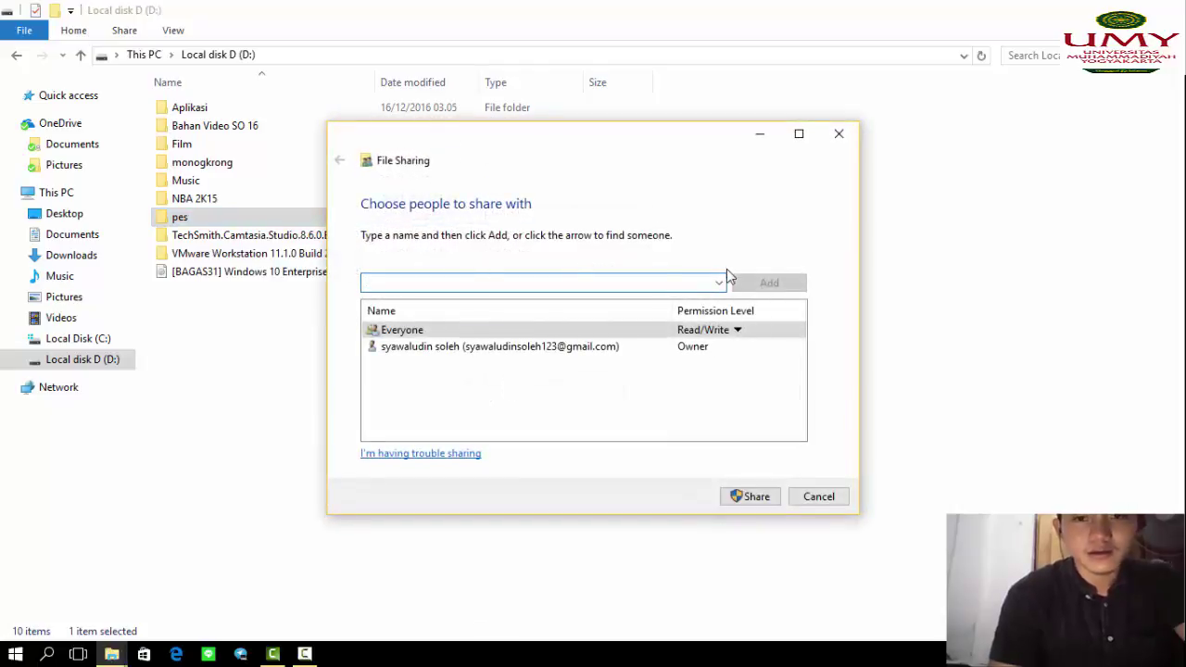
Step: Add Everyone to the people the pes folder is shared with, share the folder and return to the desktop
left_click(719, 285)
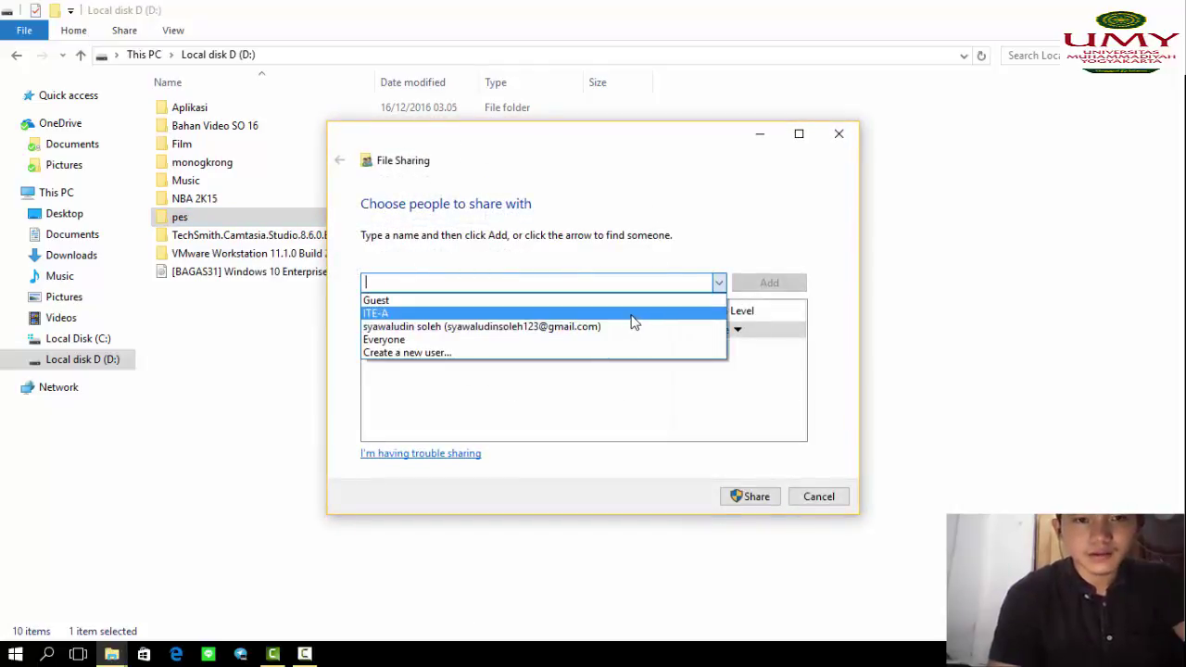
left_click(627, 341)
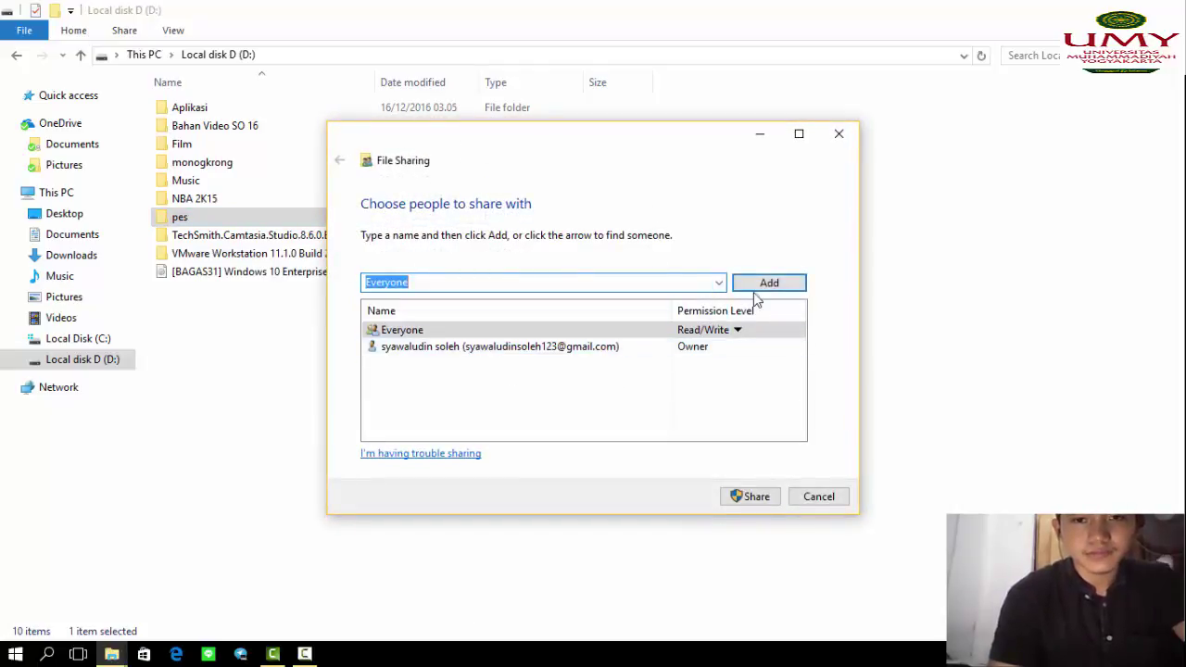
left_click(758, 288)
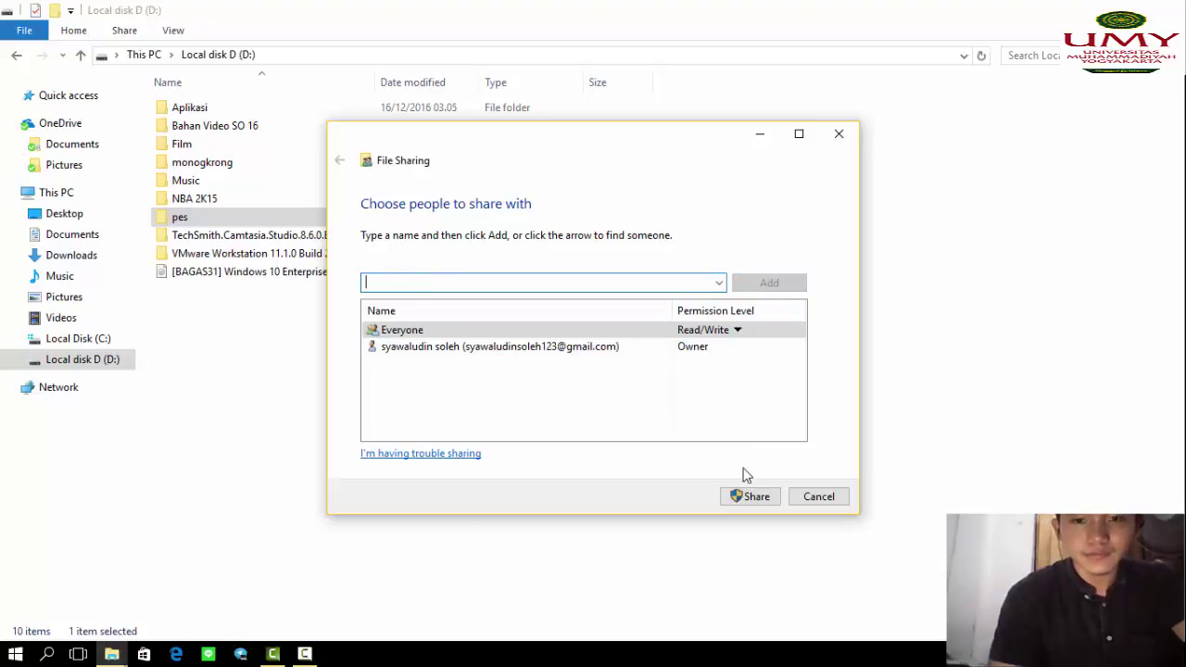
left_click(750, 501)
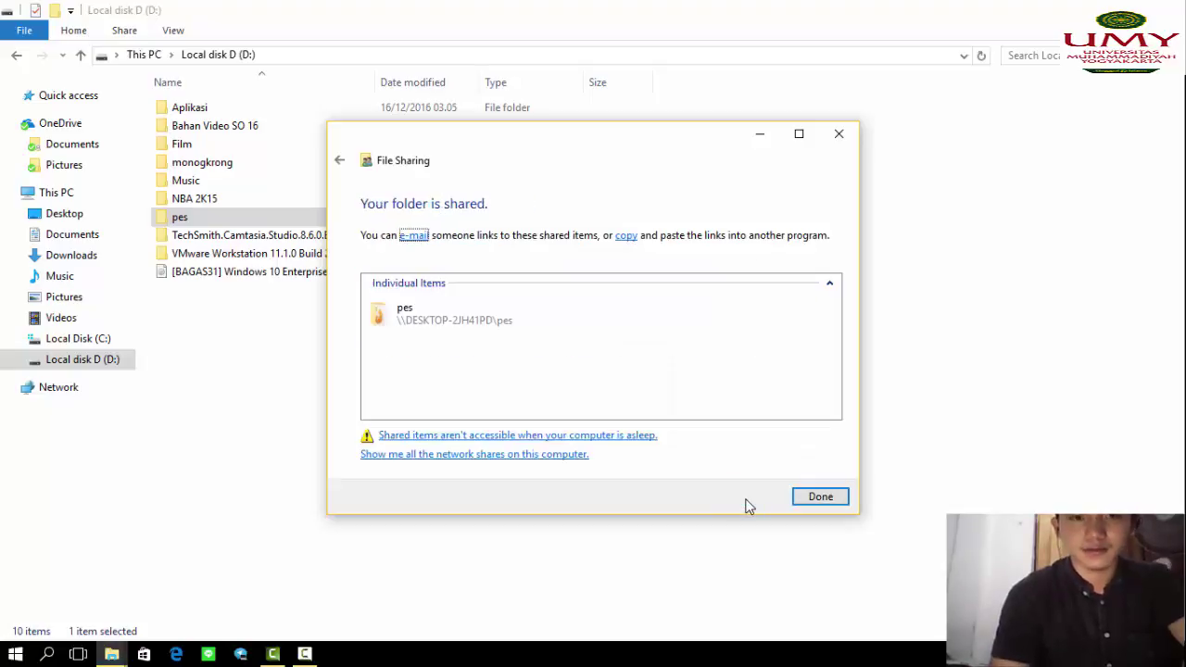
left_click(821, 499)
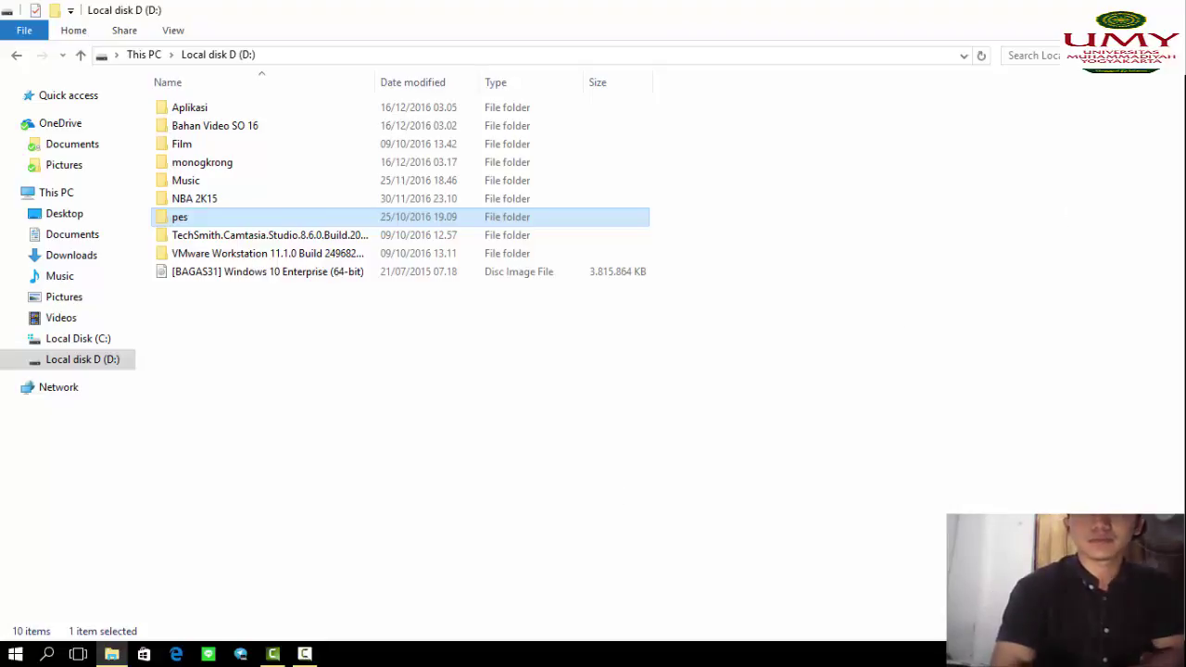
key("super+d")
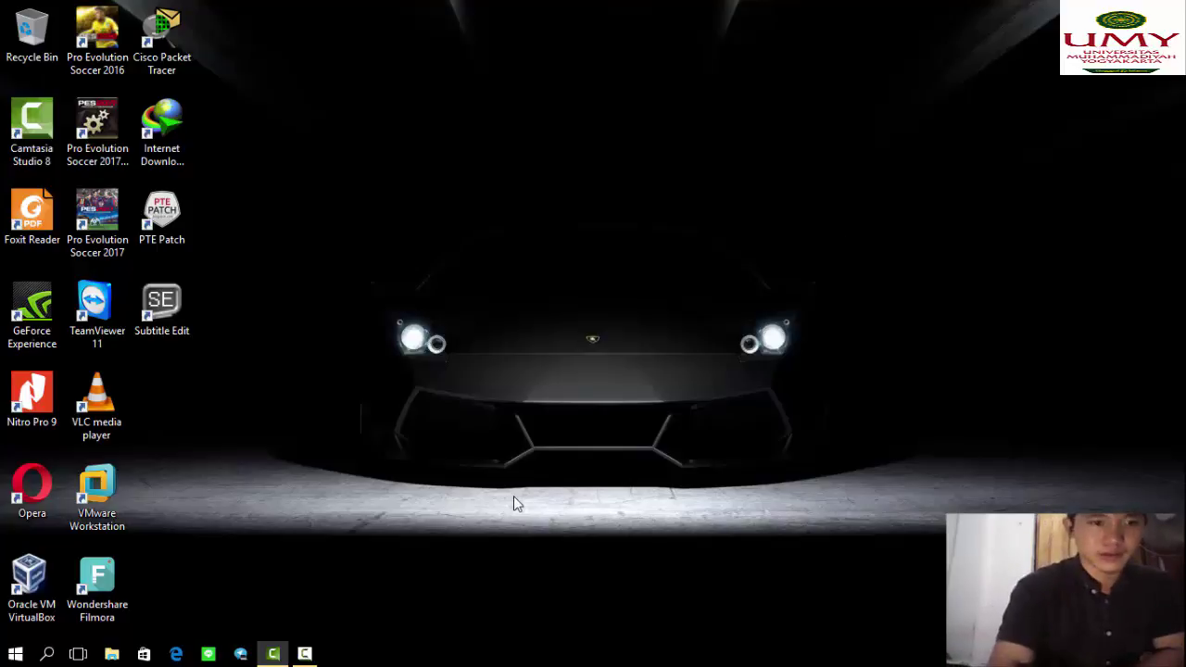
Step: Open the remote access settings of the computer, allow remote connections to it and confirm the change
left_click(53, 654)
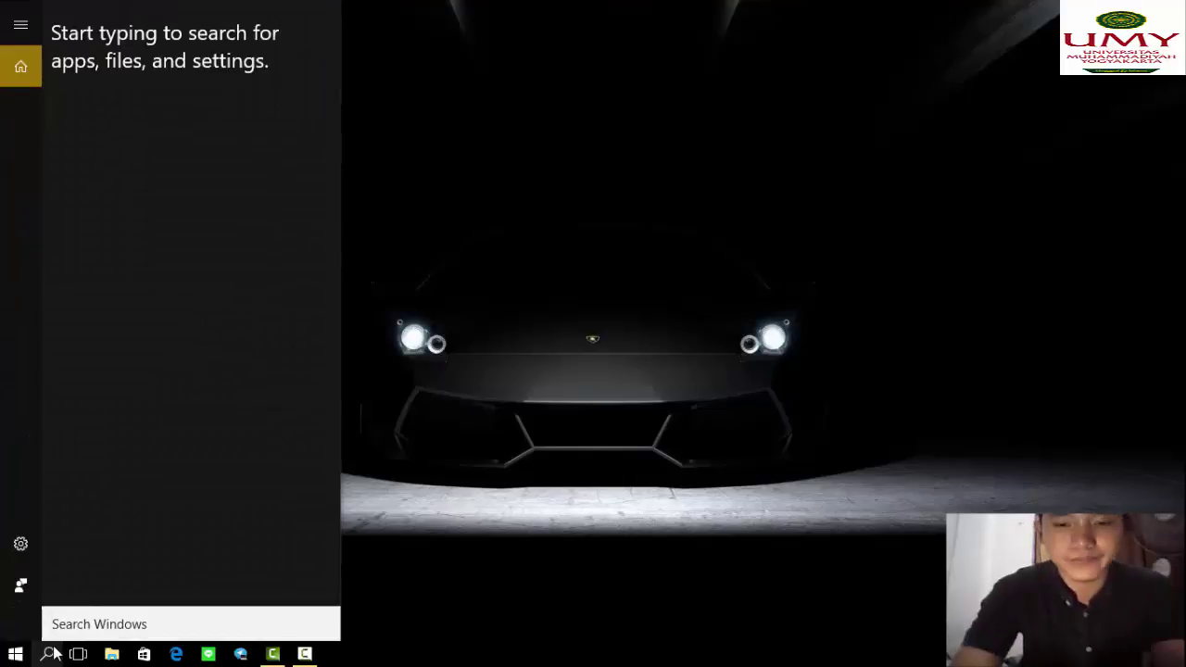
type("allo")
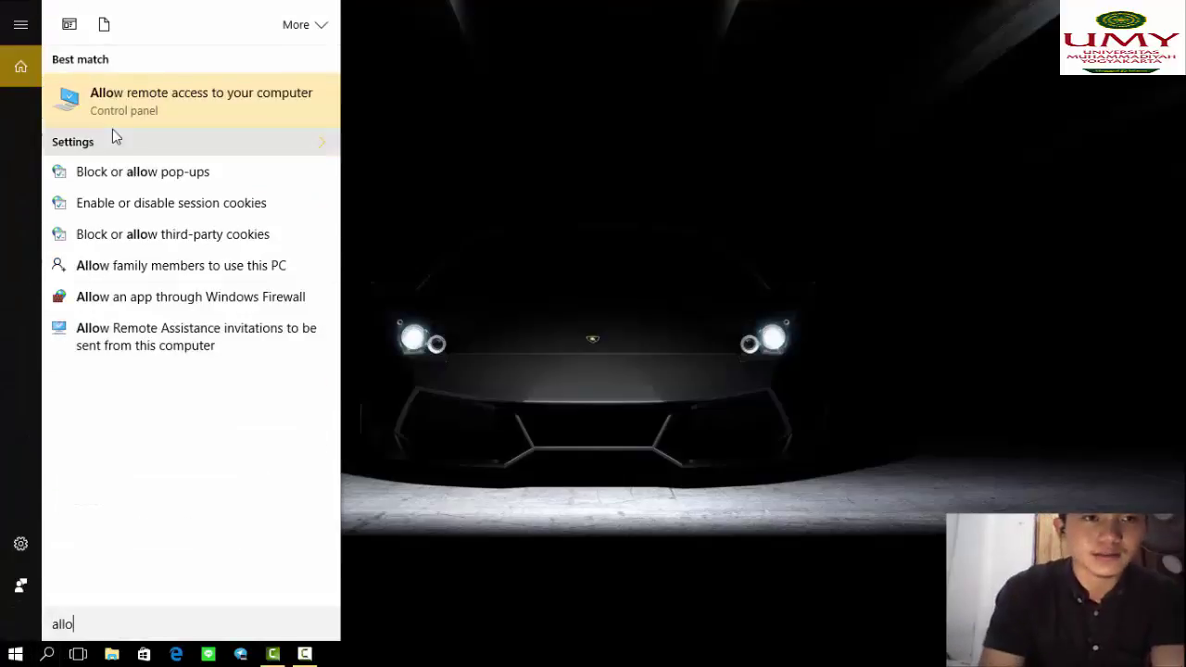
left_click(214, 102)
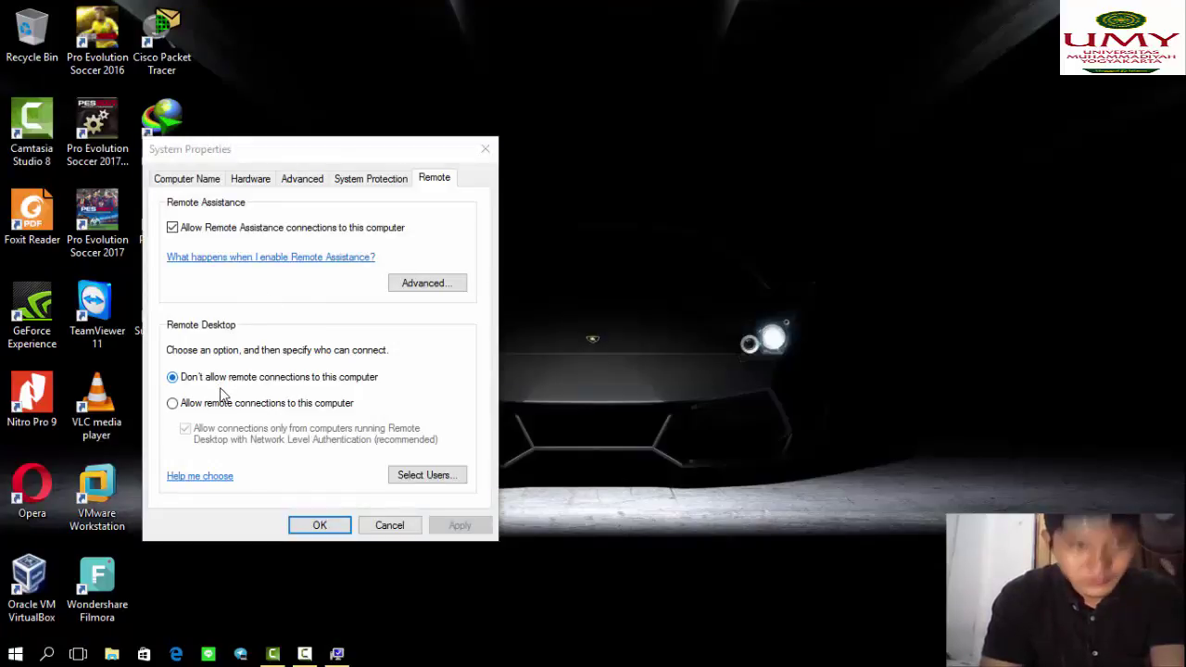
left_click(173, 405)
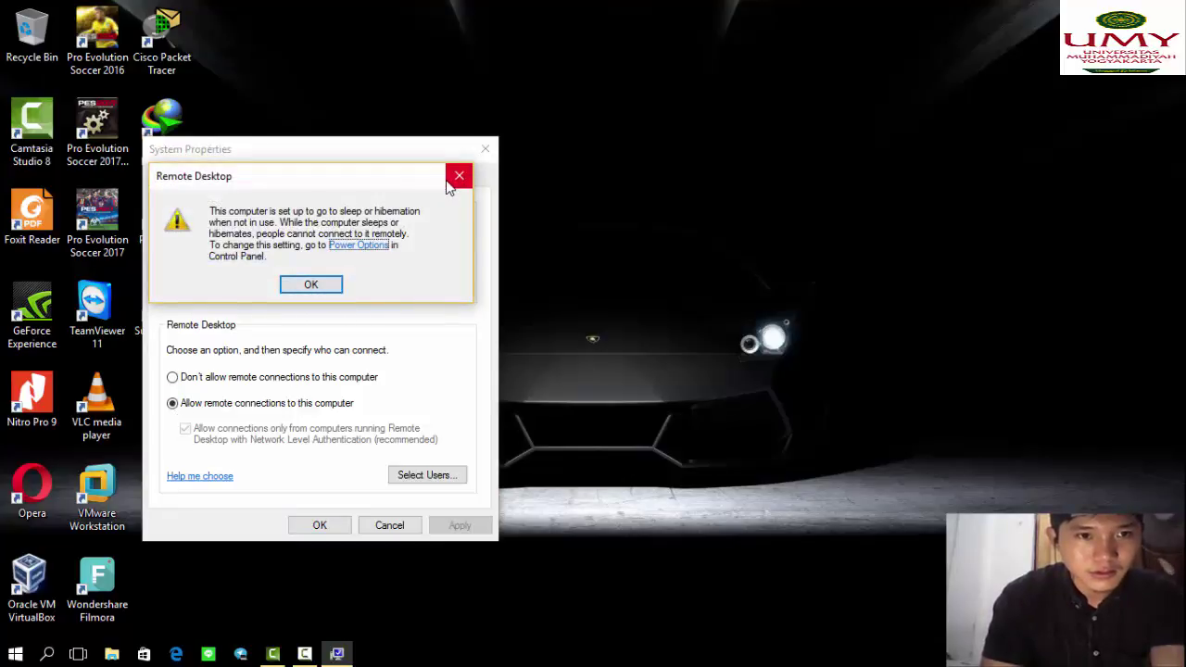
left_click(329, 526)
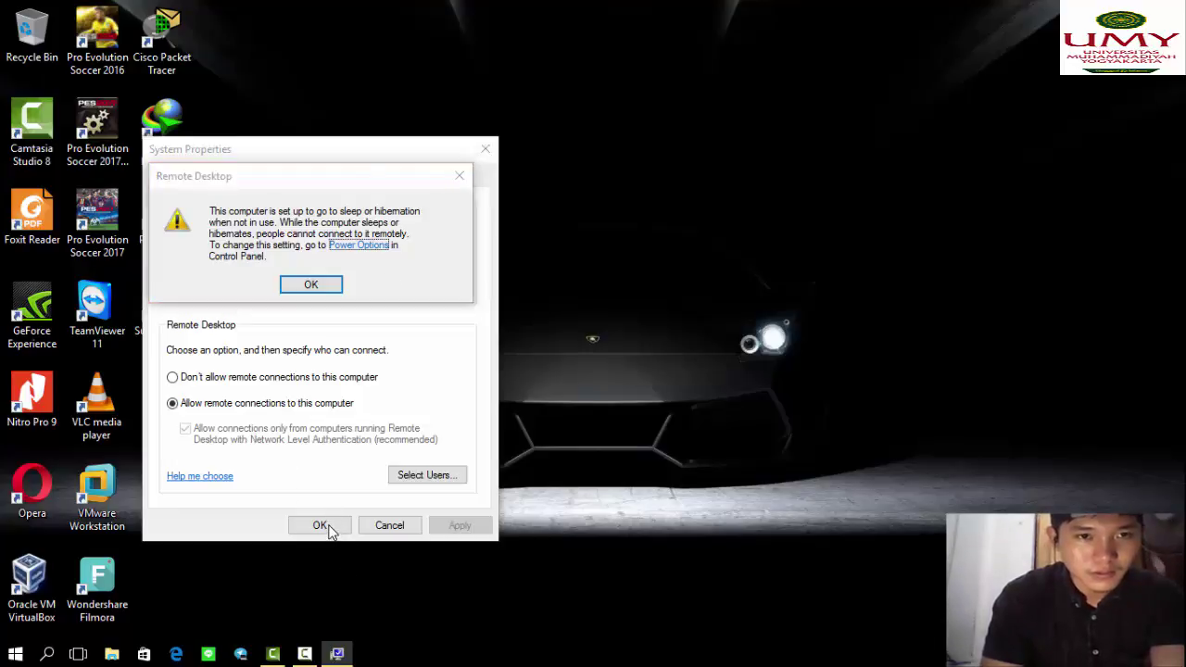
left_click(317, 289)
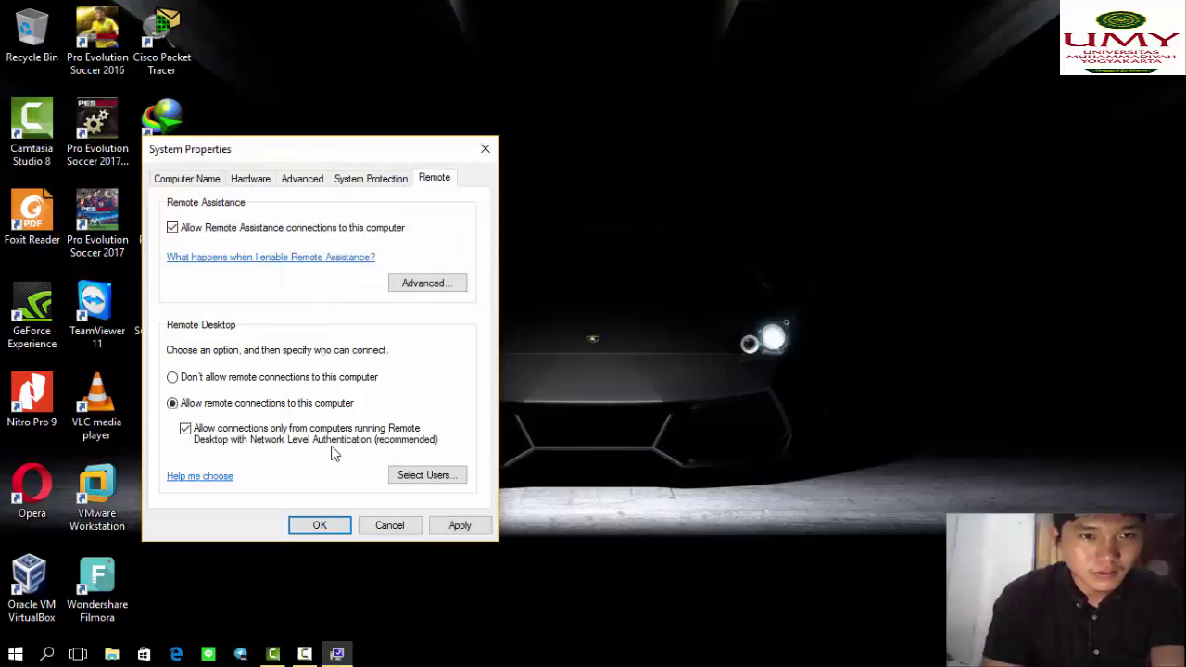
left_click(320, 525)
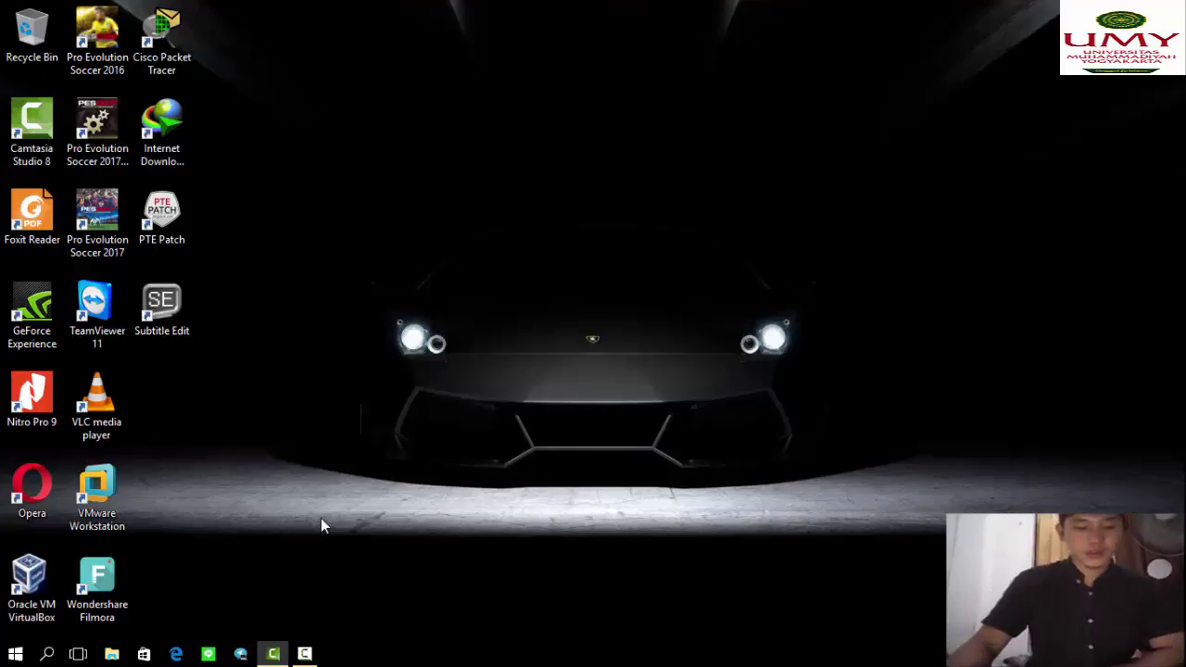
left_click(47, 654)
type("remte")
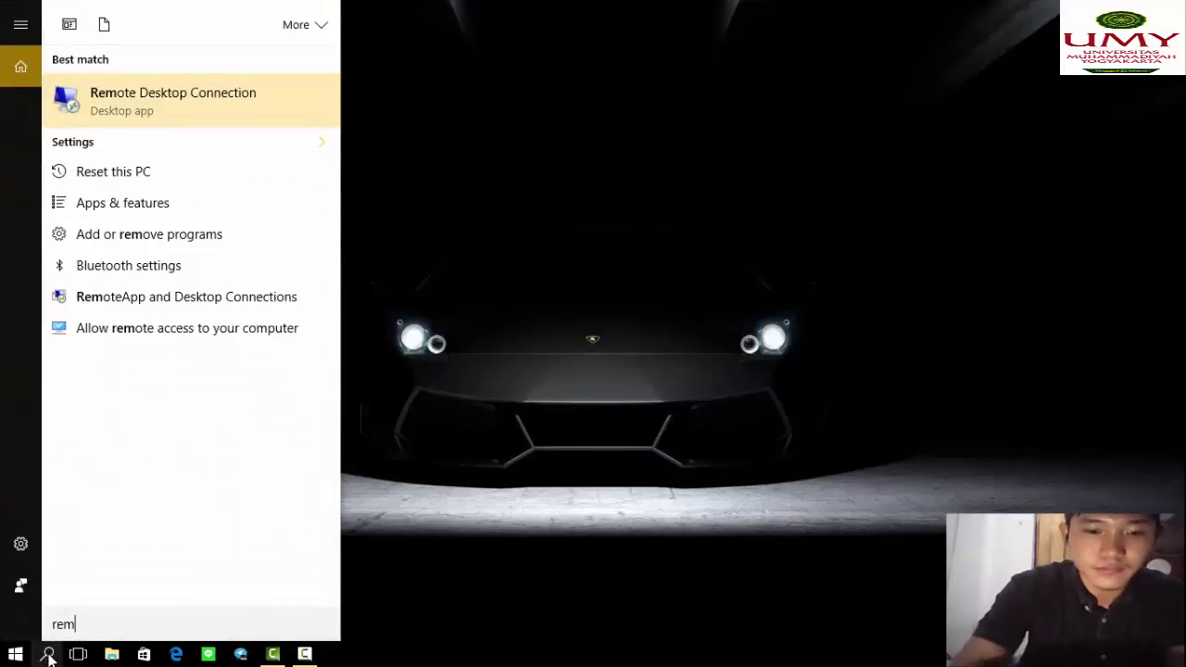
left_click(237, 104)
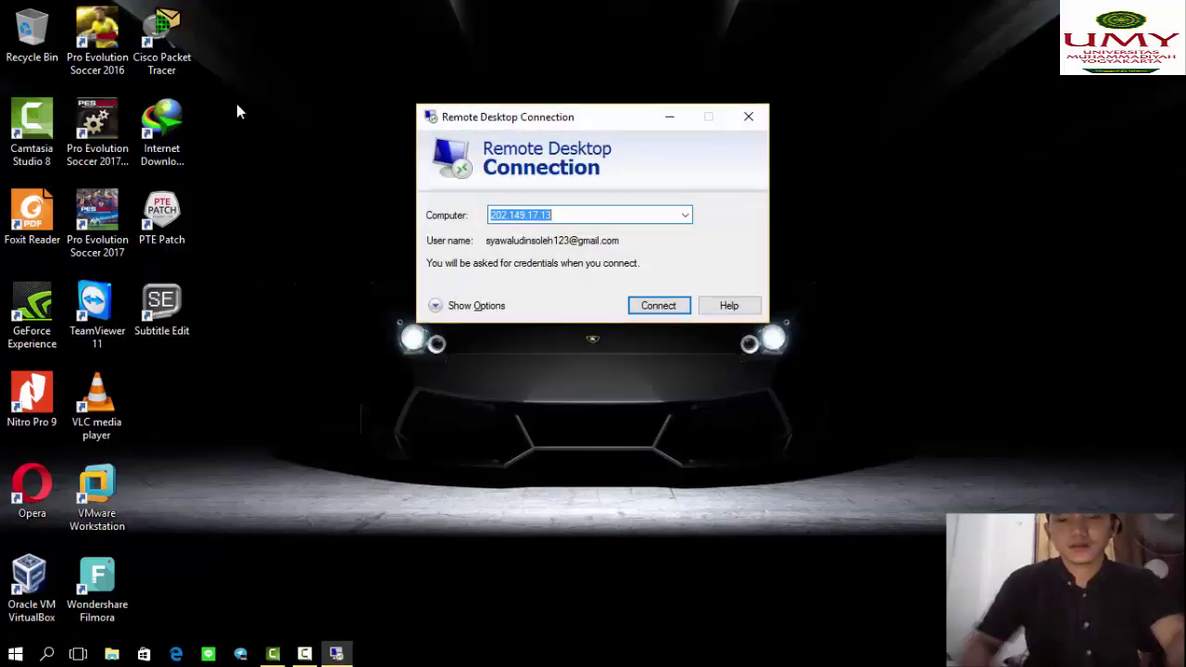
key("BackSpace")
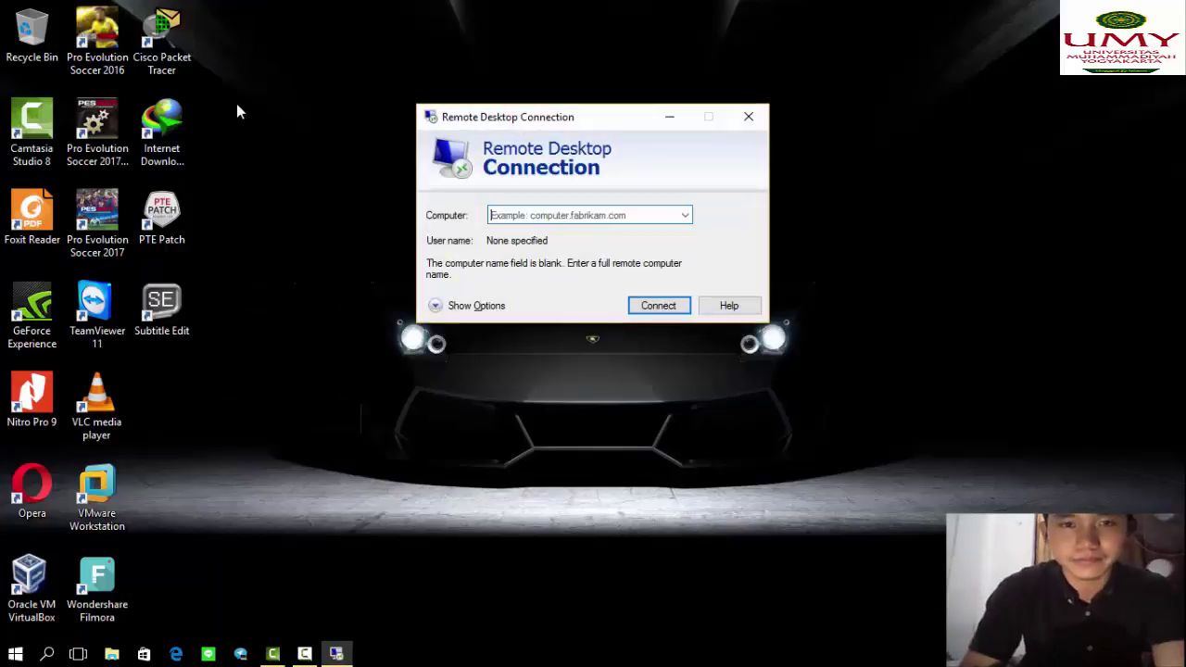
left_click(747, 116)
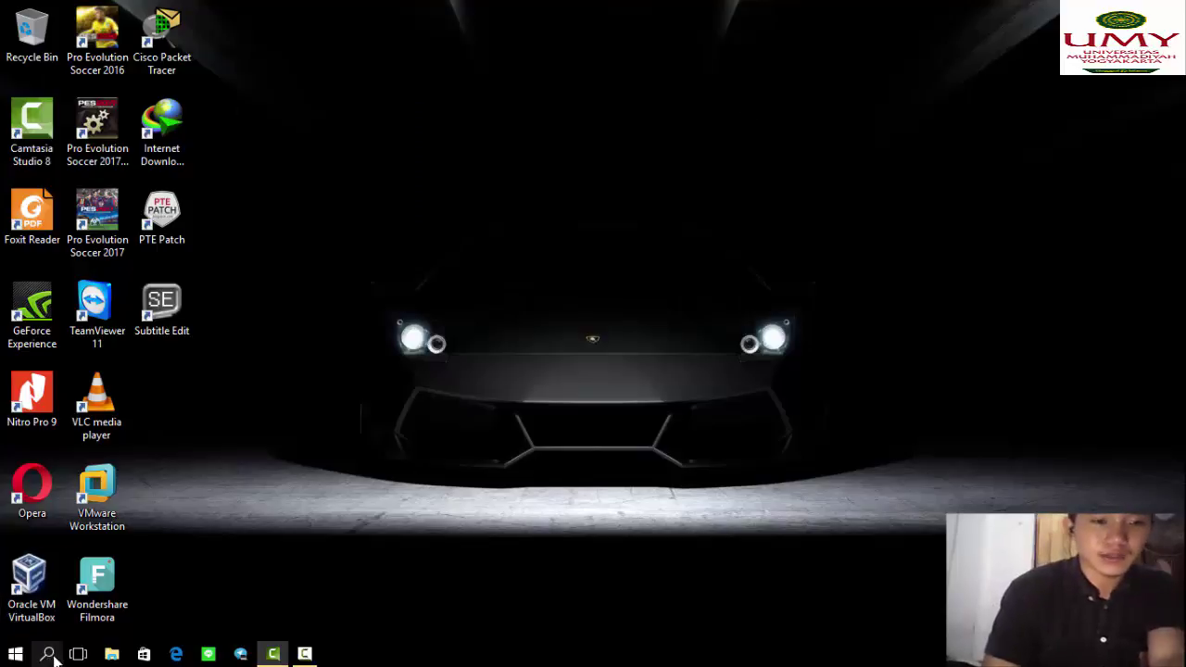
Step: Search Windows for Remote Desktop Connection and open it
left_click(48, 655)
type("remote")
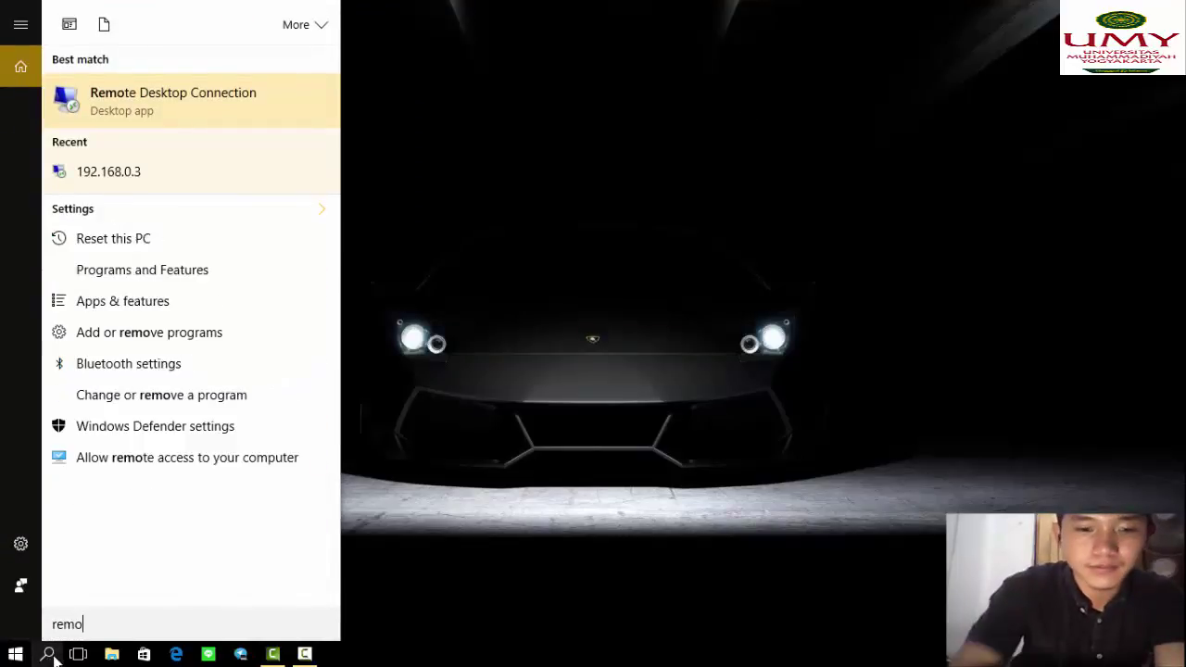
left_click(237, 113)
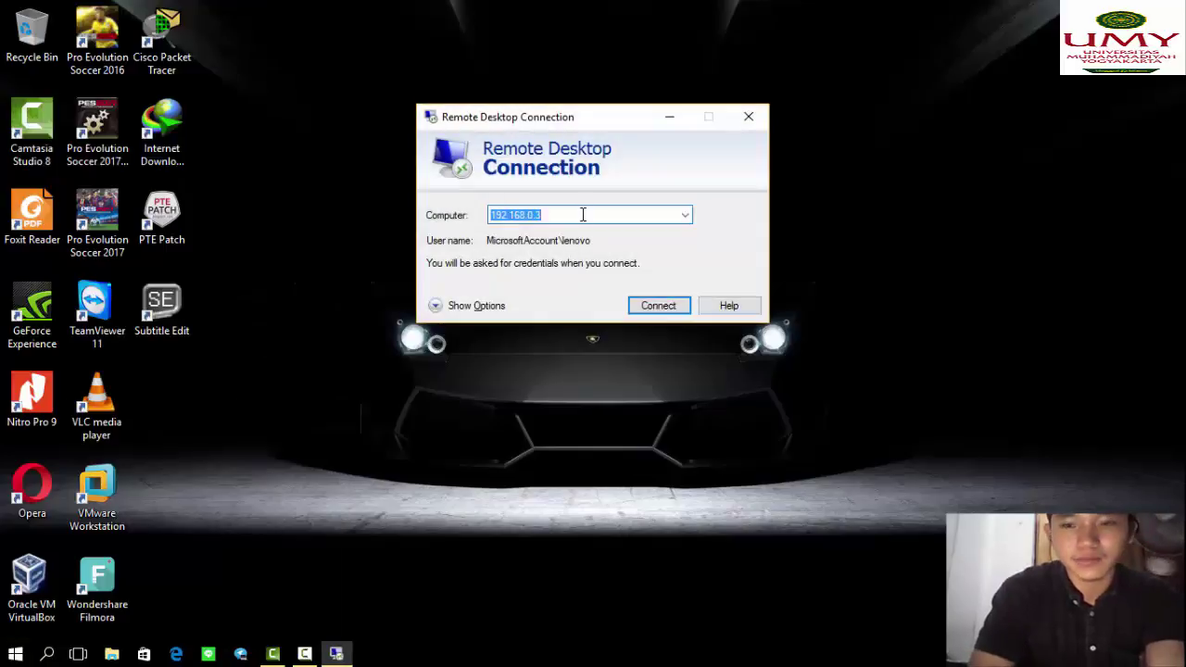
Step: Enter 192.168.0.3 as the computer to reach and start the remote desktop connection
left_click(583, 215)
key("BackSpace")
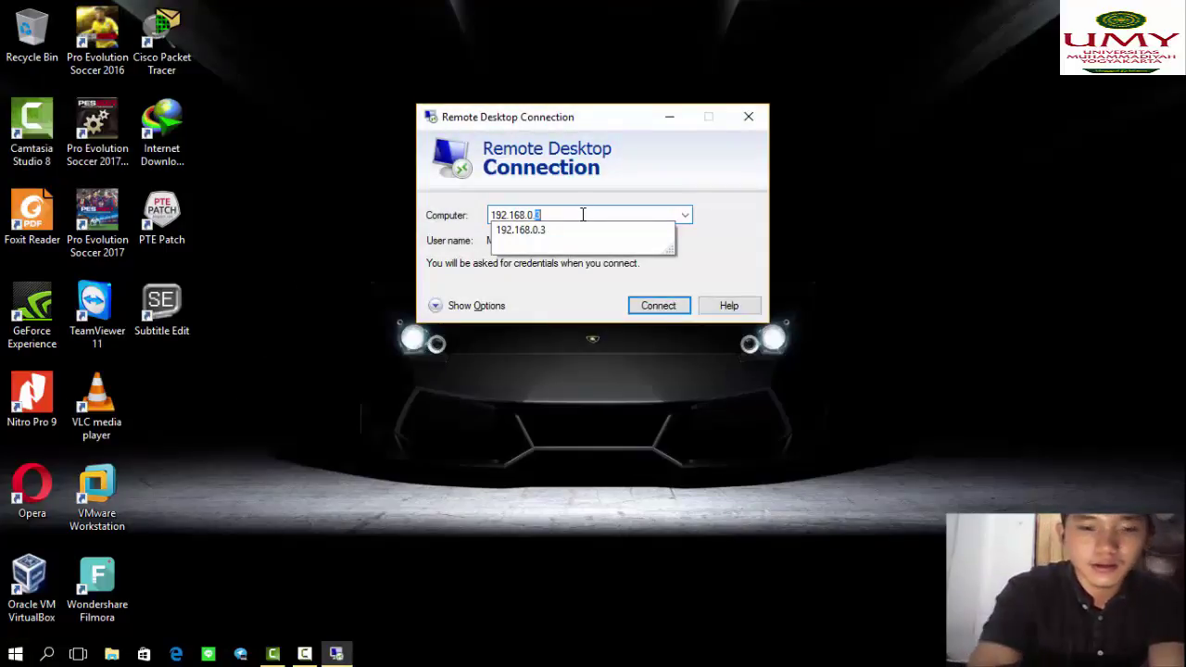
type("3")
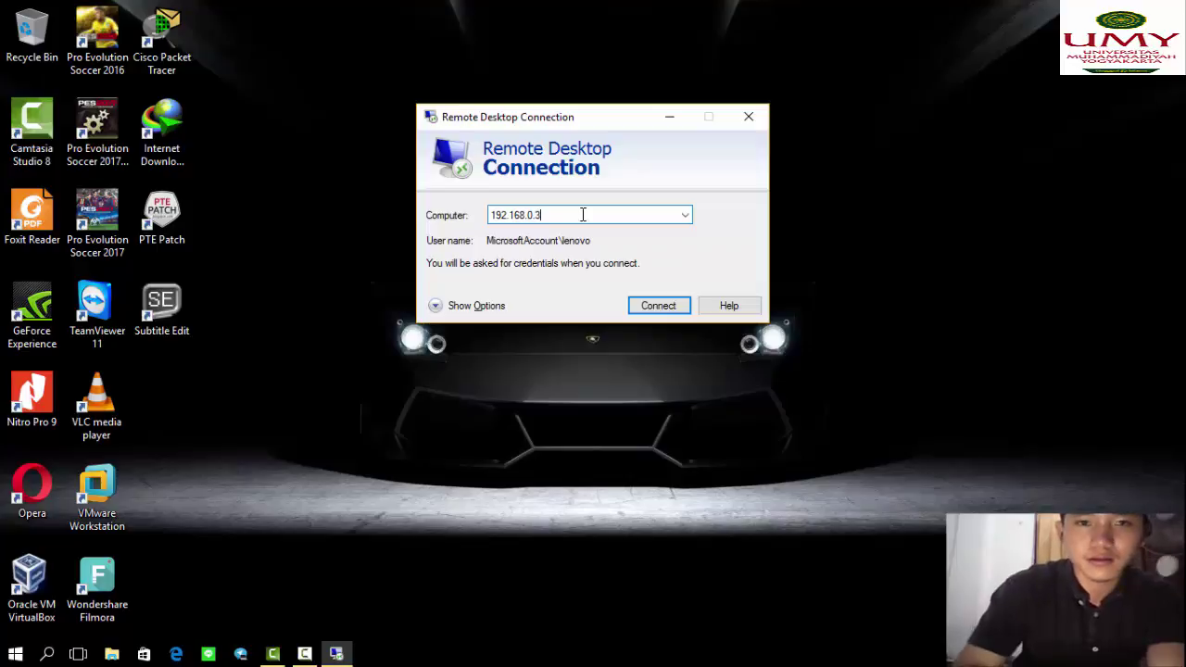
left_click(642, 308)
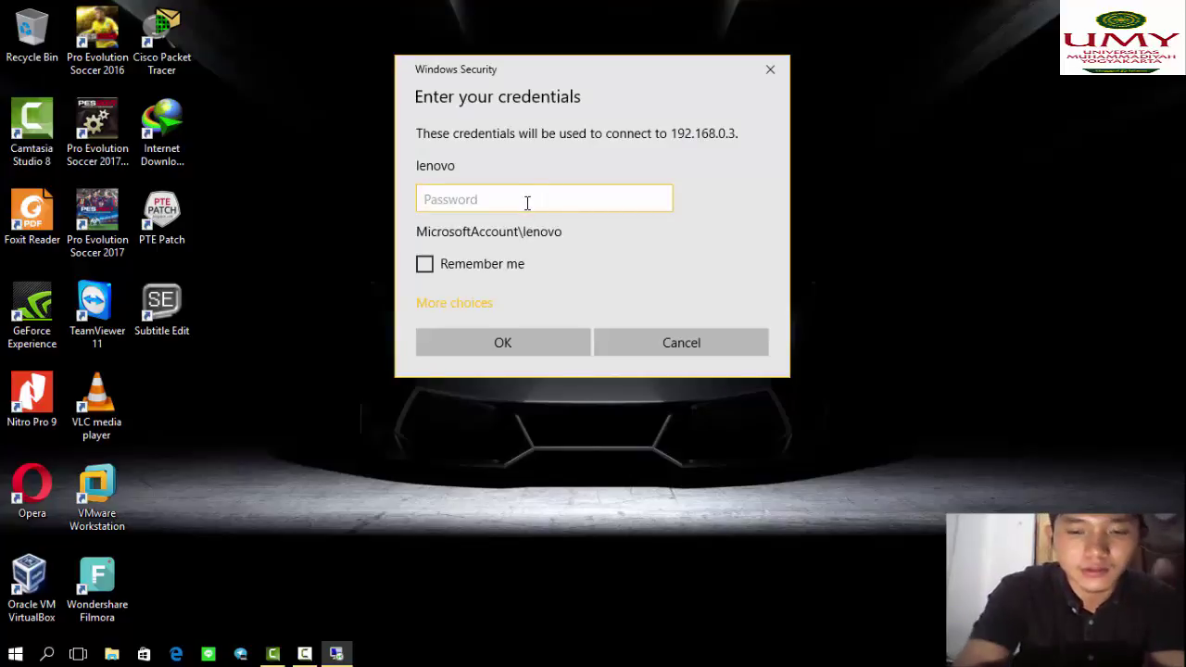
Step: Enter the account password for the remote computer, submit it and accept connecting despite the certificate errors
type("••")
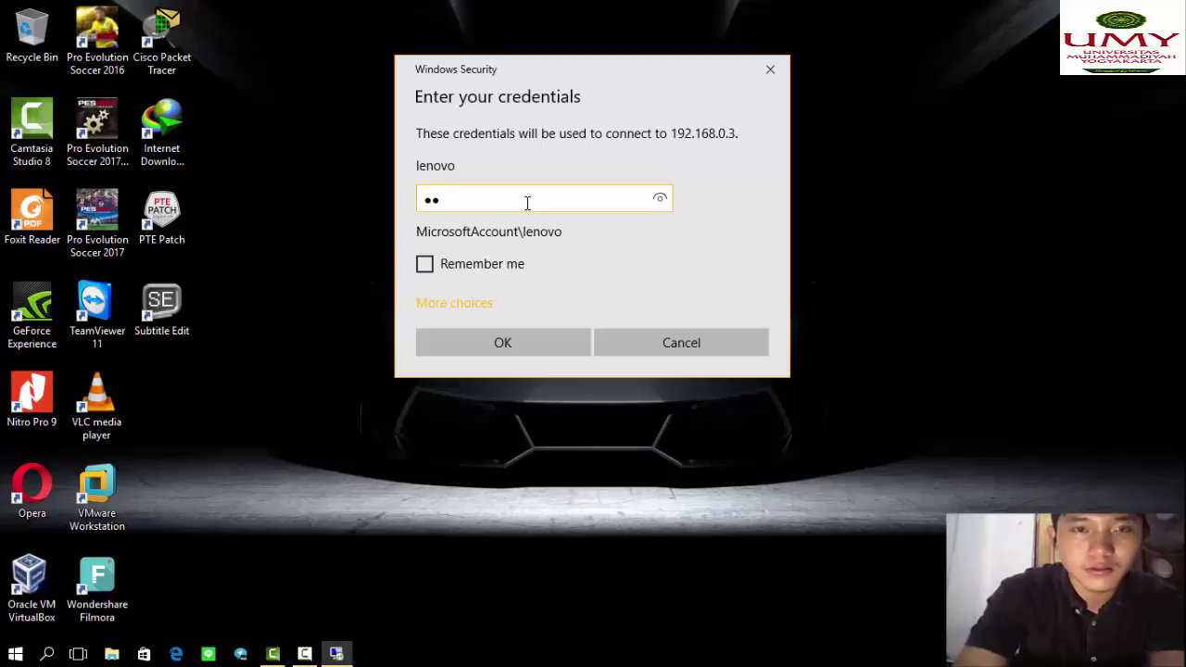
key("BackSpace")
key("BackSpace")
type("••")
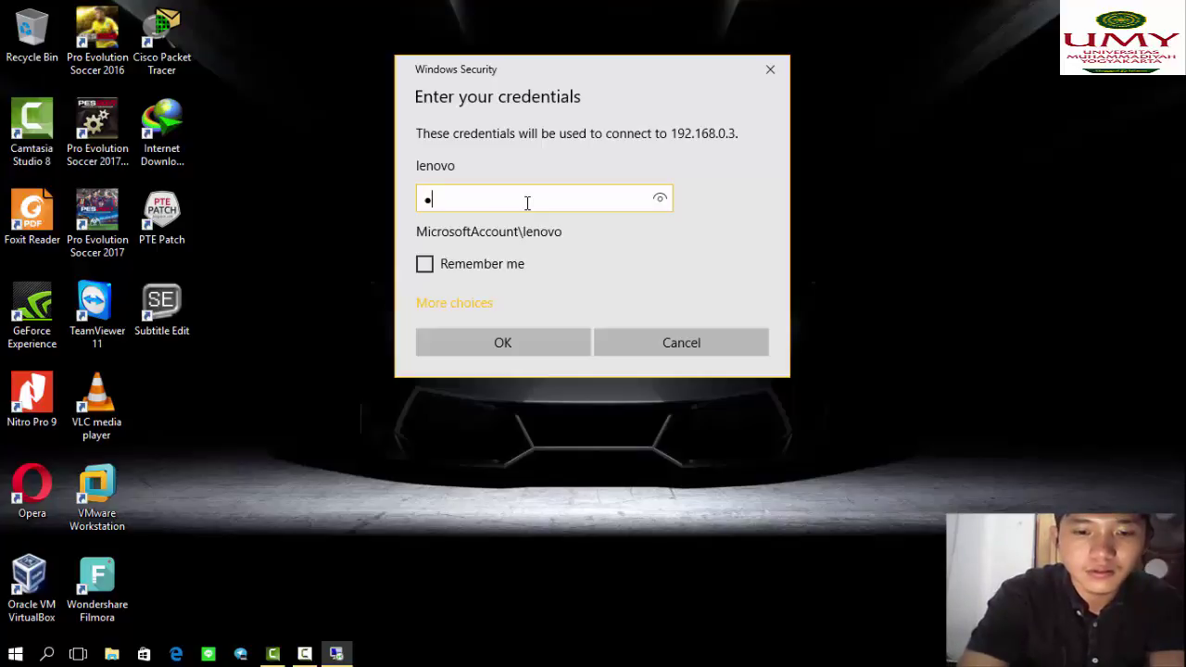
type("••••")
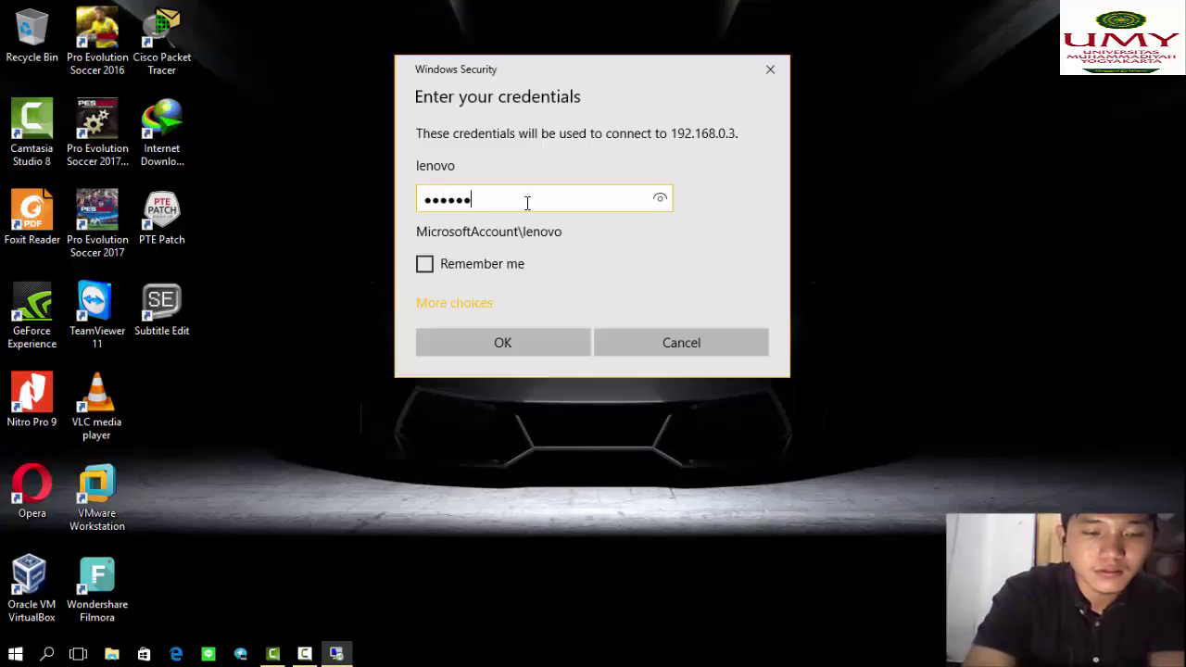
type("••")
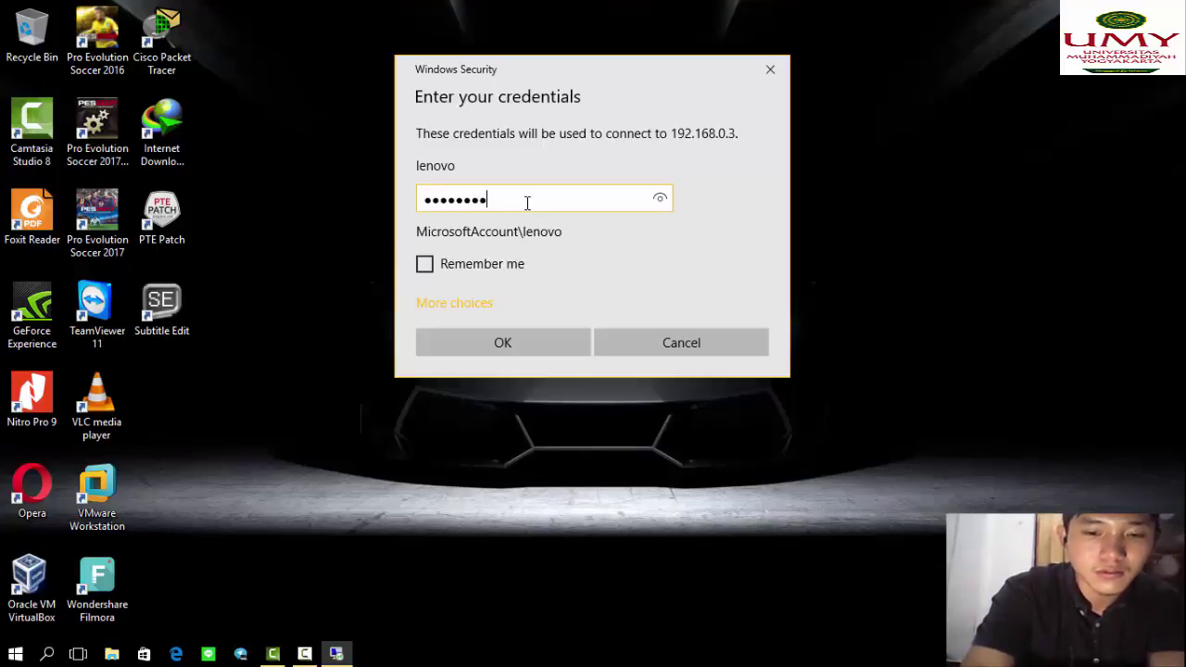
type("••••")
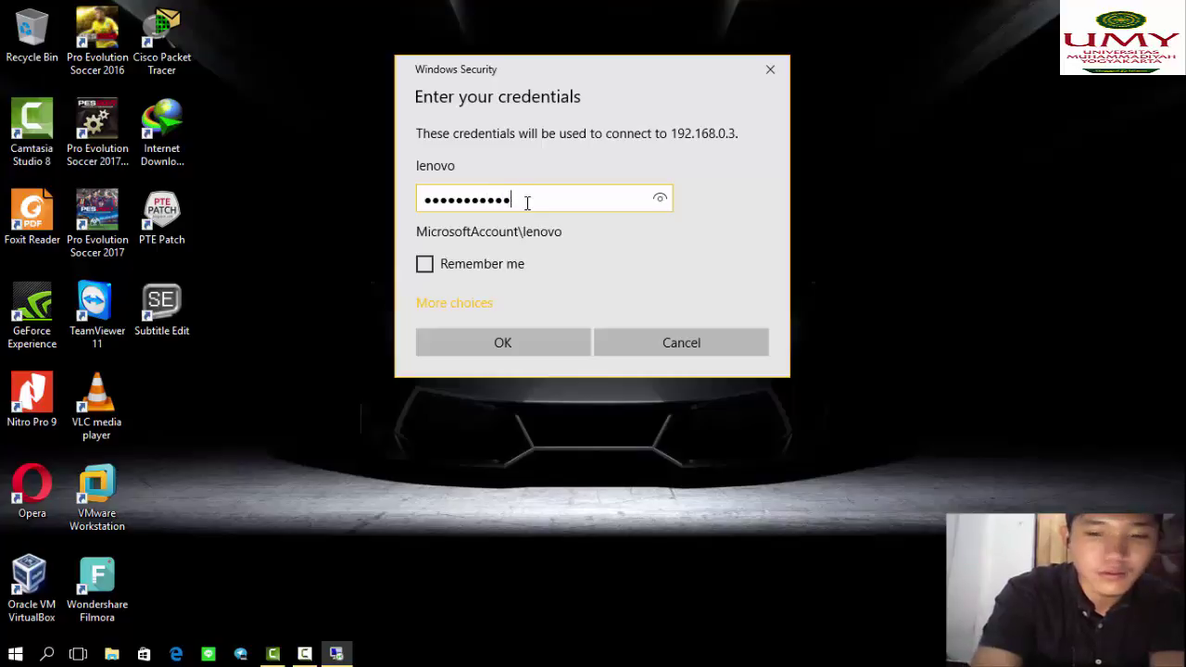
key("Return")
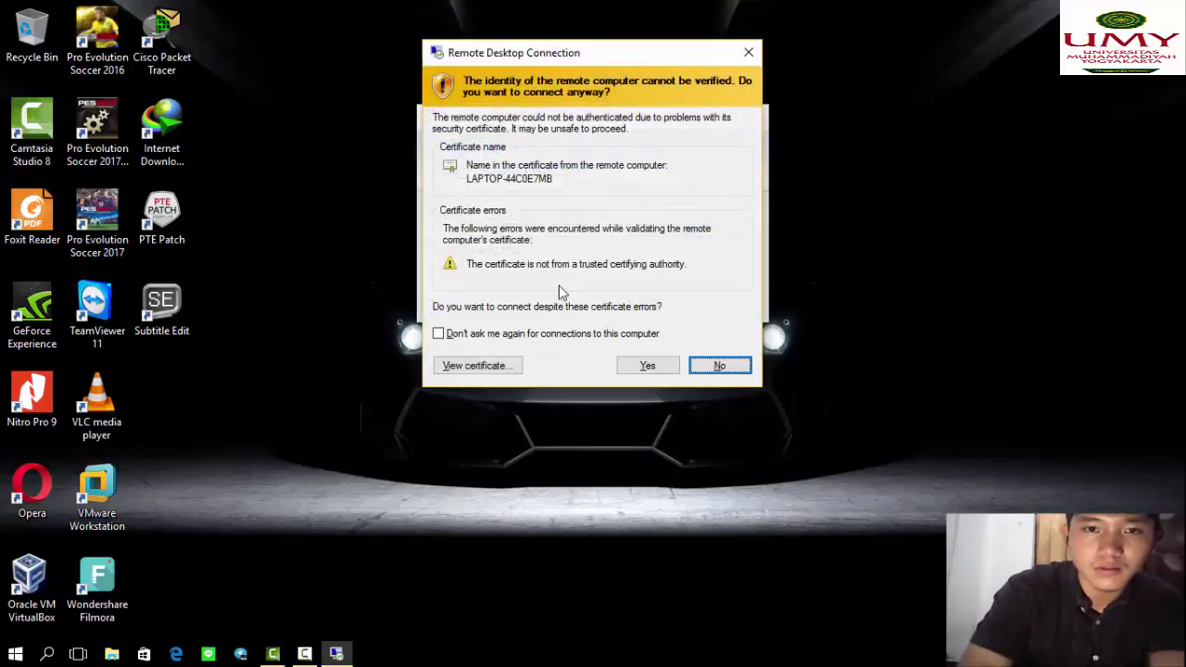
left_click(643, 365)
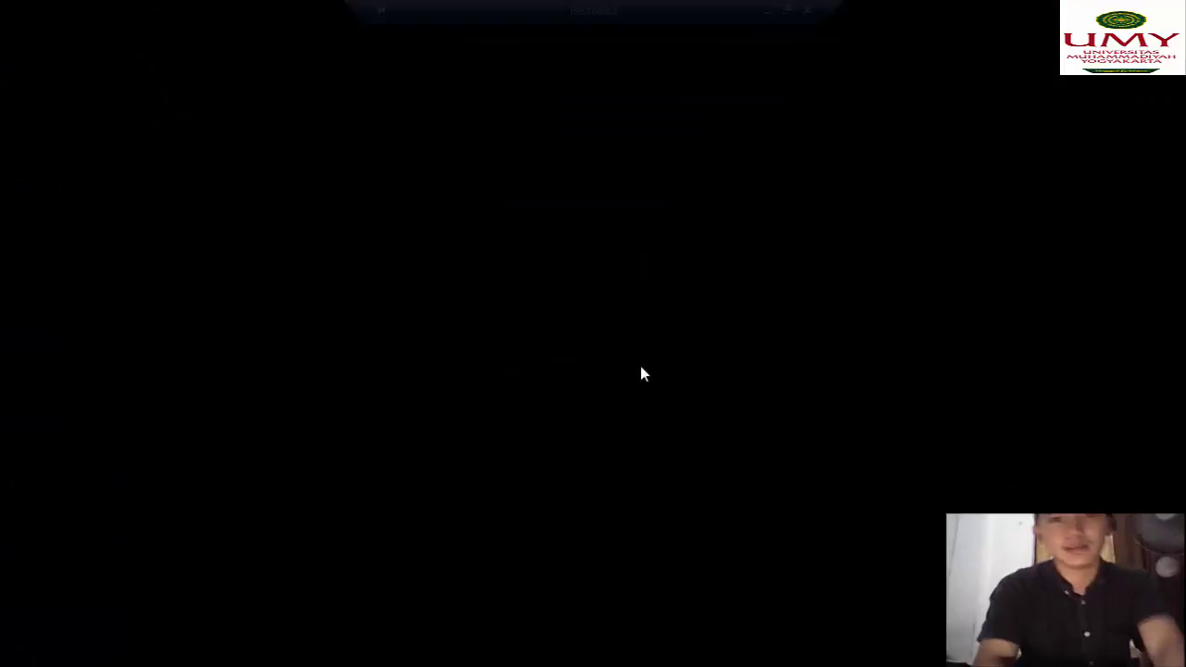